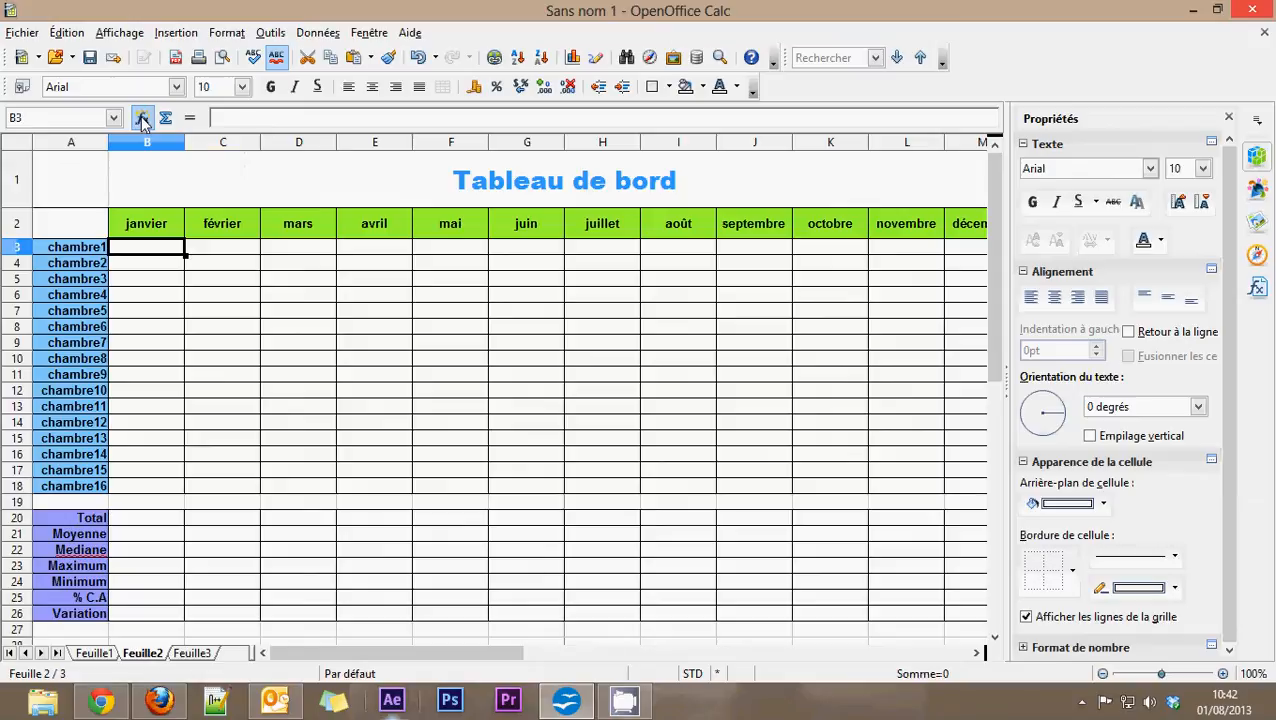
# Step: Insert the function ALEA.ENTRE.BORNES in cell B3 with a minimum of 0 and a maximum of 10000
pyautogui.click(142, 118)
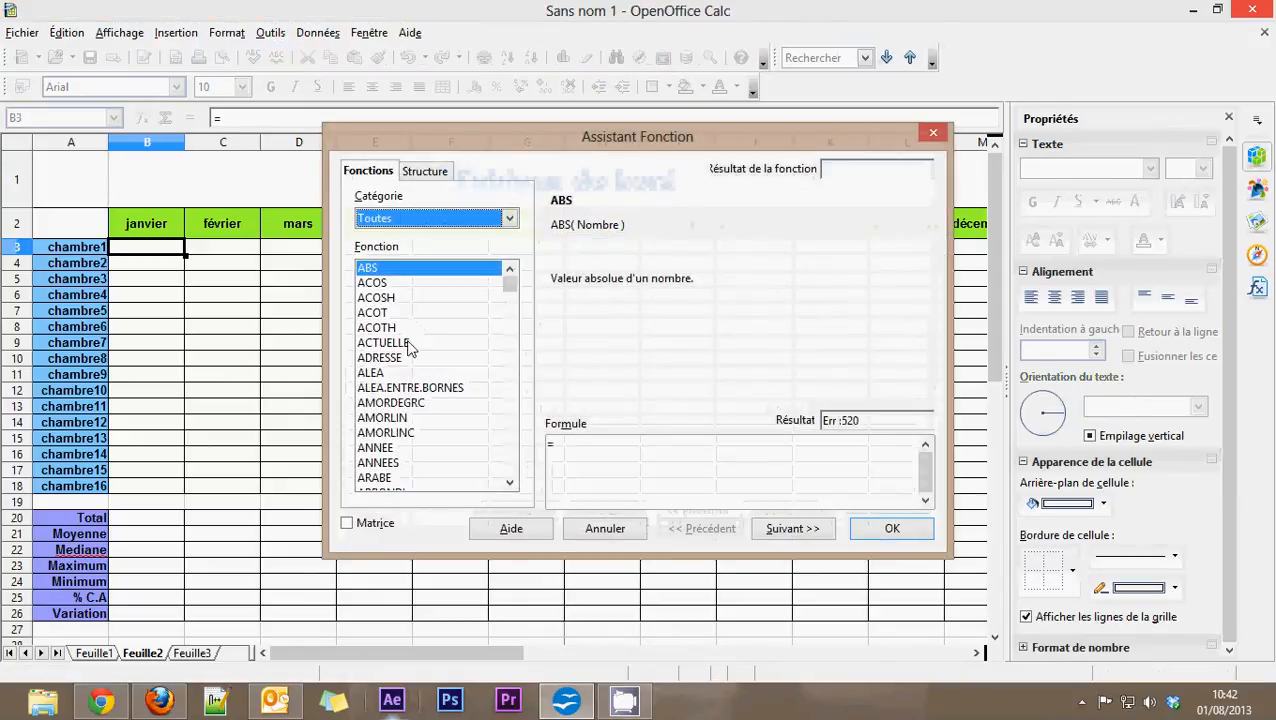
pyautogui.click(405, 388)
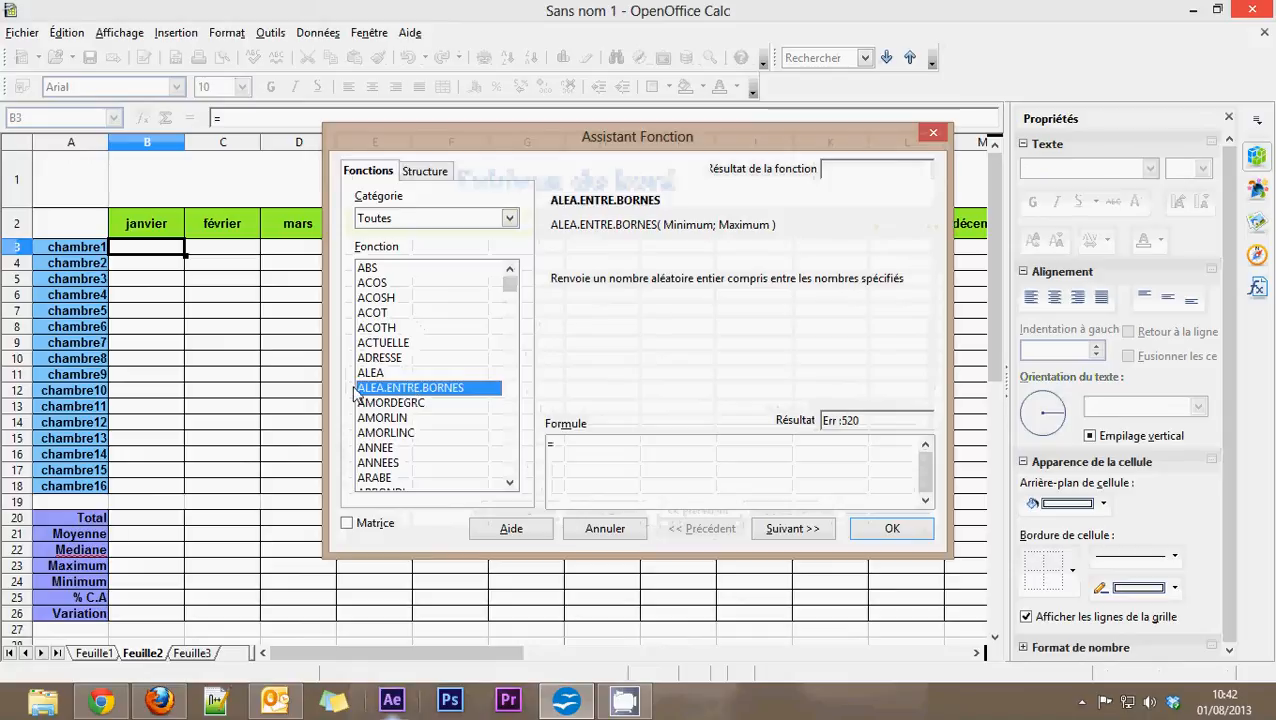
pyautogui.doubleClick(414, 390)
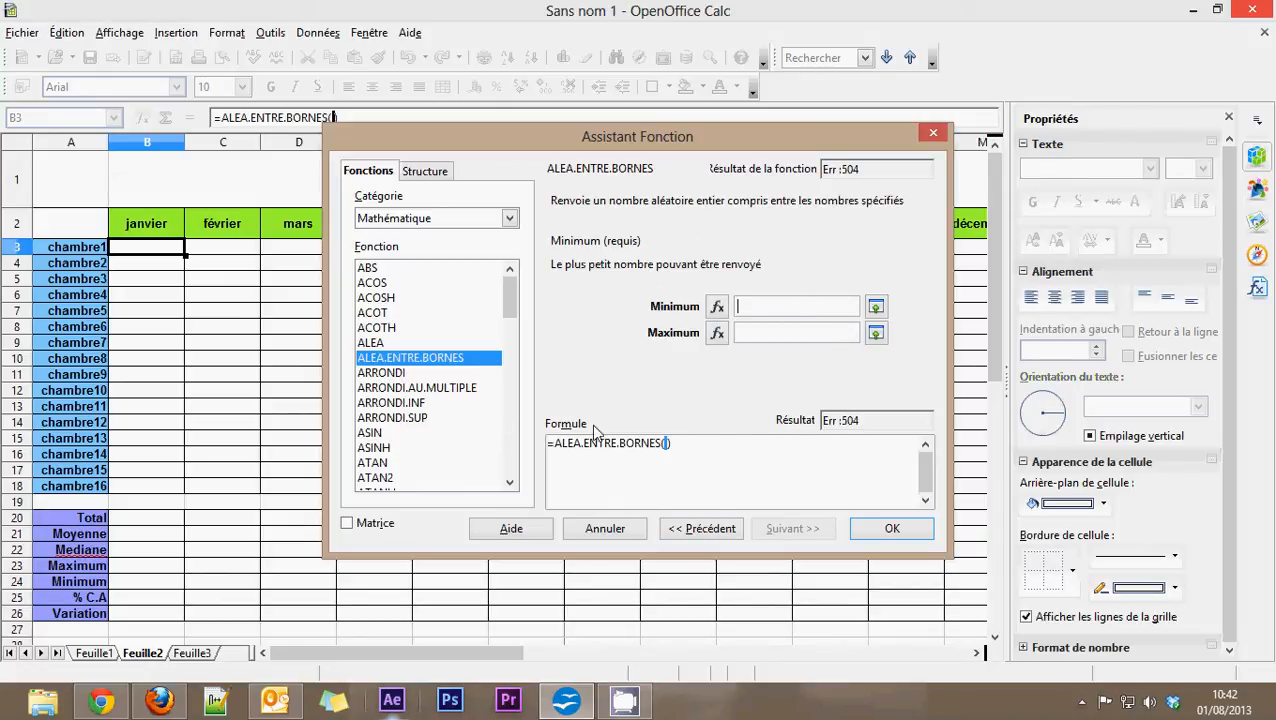
pyautogui.write('0')
pyautogui.click(777, 335)
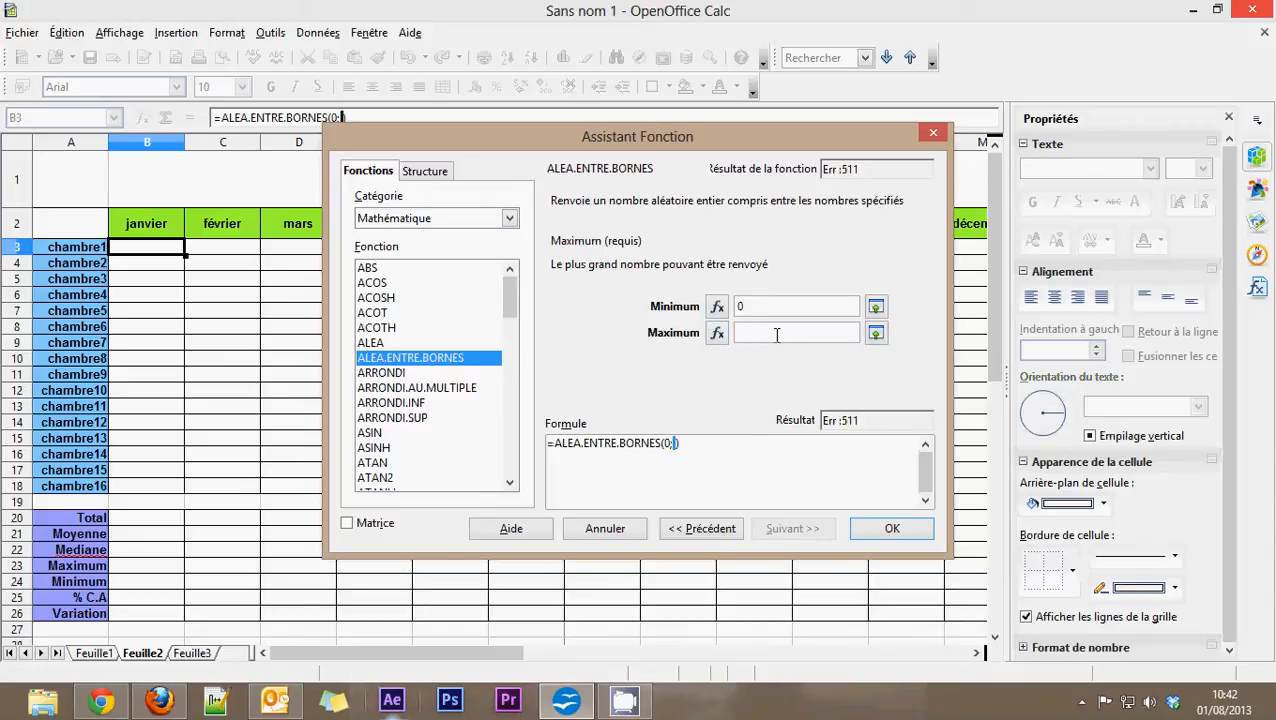
pyautogui.write('10000')
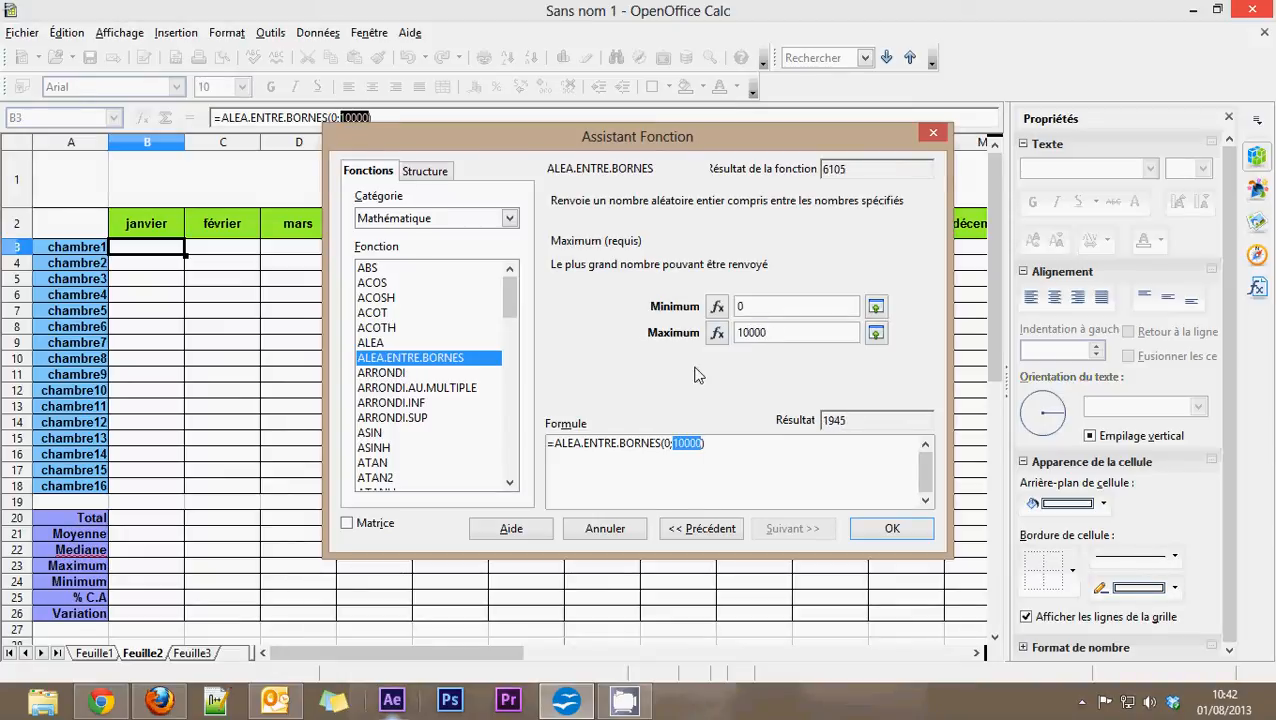
pyautogui.click(760, 306)
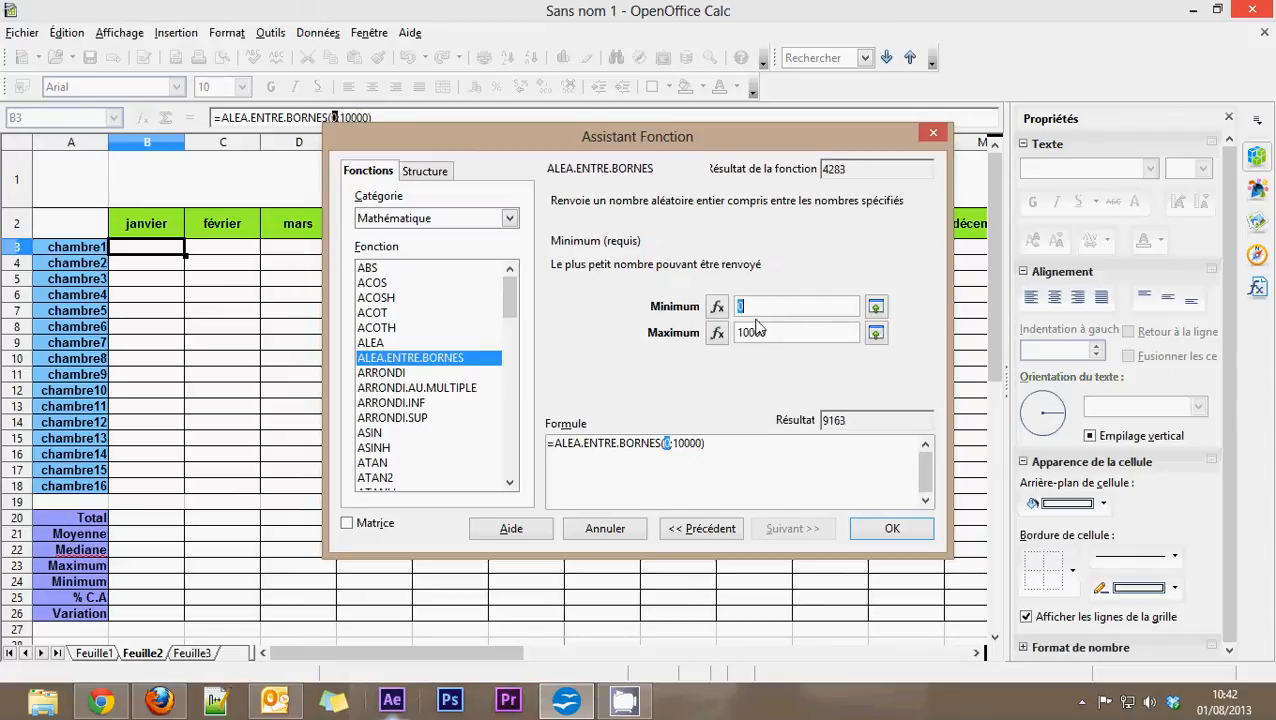
pyautogui.press('Tab')
pyautogui.click(828, 312)
pyautogui.click(785, 337)
pyautogui.click(775, 307)
pyautogui.click(795, 334)
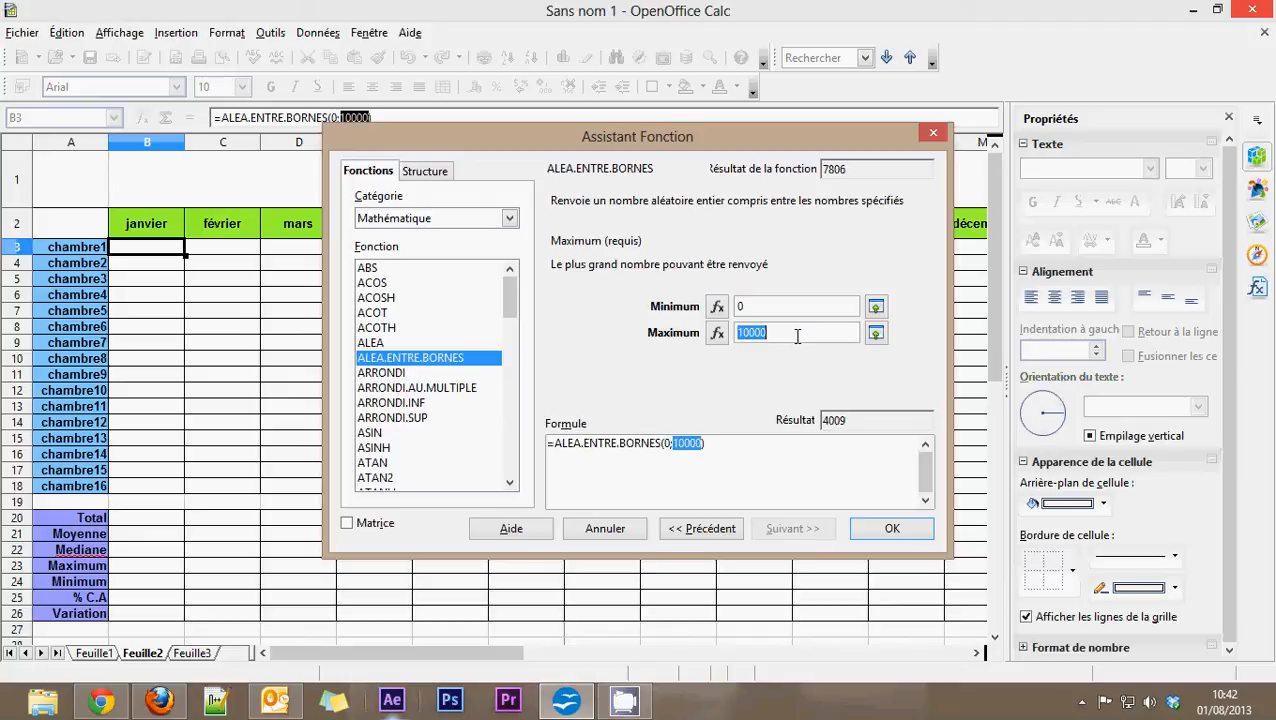
pyautogui.click(784, 308)
pyautogui.click(789, 334)
pyautogui.click(892, 528)
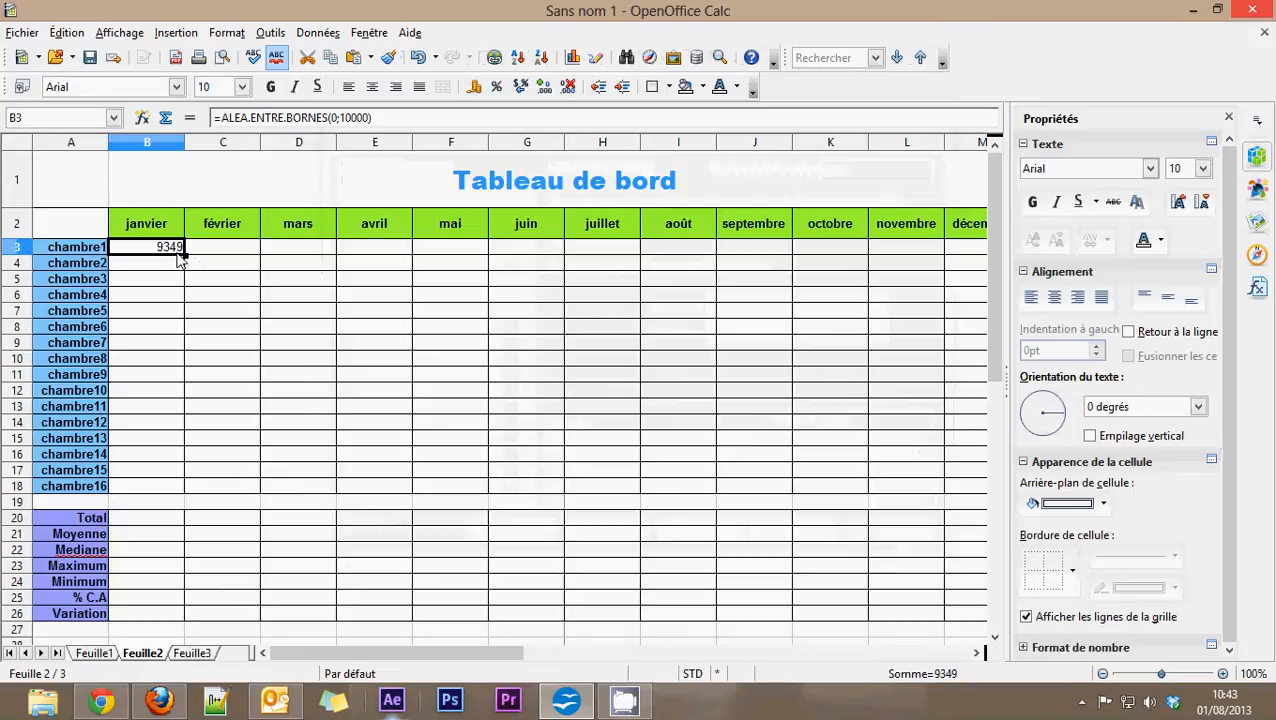
# Step: Fill the random-number formula from B3 across all rooms and months through M18
pyautogui.moveTo(185, 256); pyautogui.dragTo(712, 490)
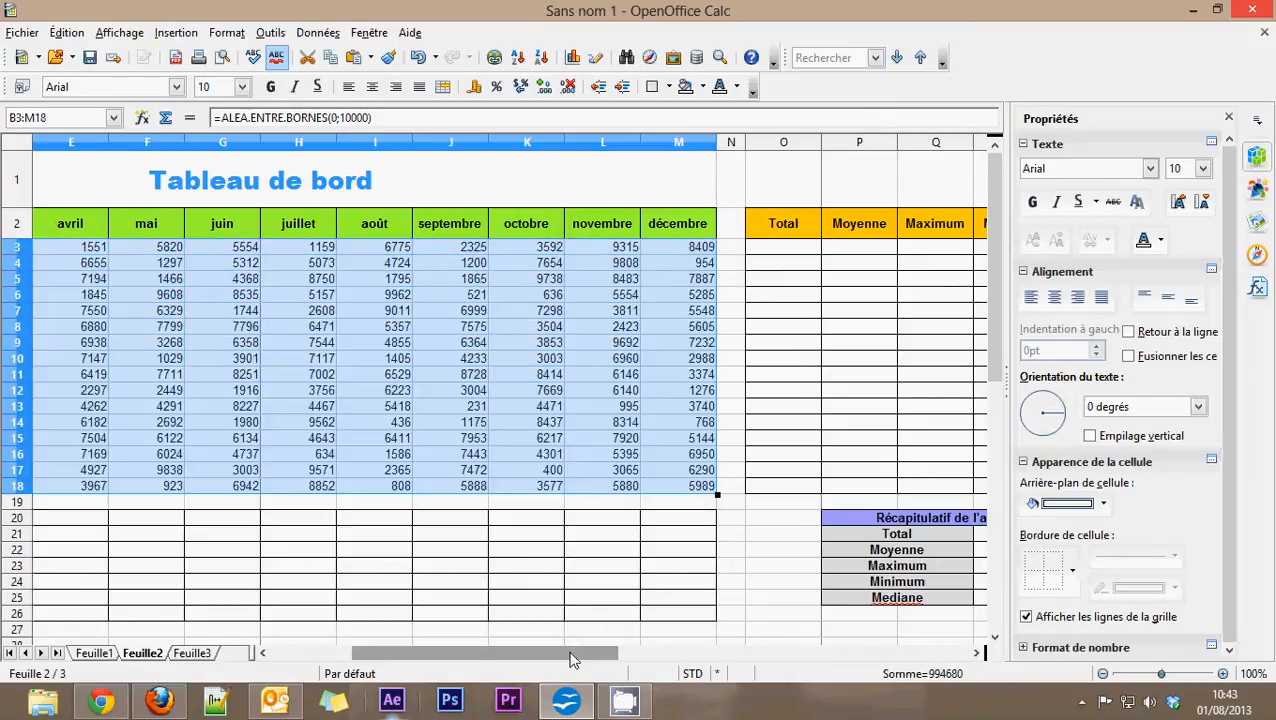
pyautogui.moveTo(573, 655); pyautogui.dragTo(493, 655)
pyautogui.click(555, 409)
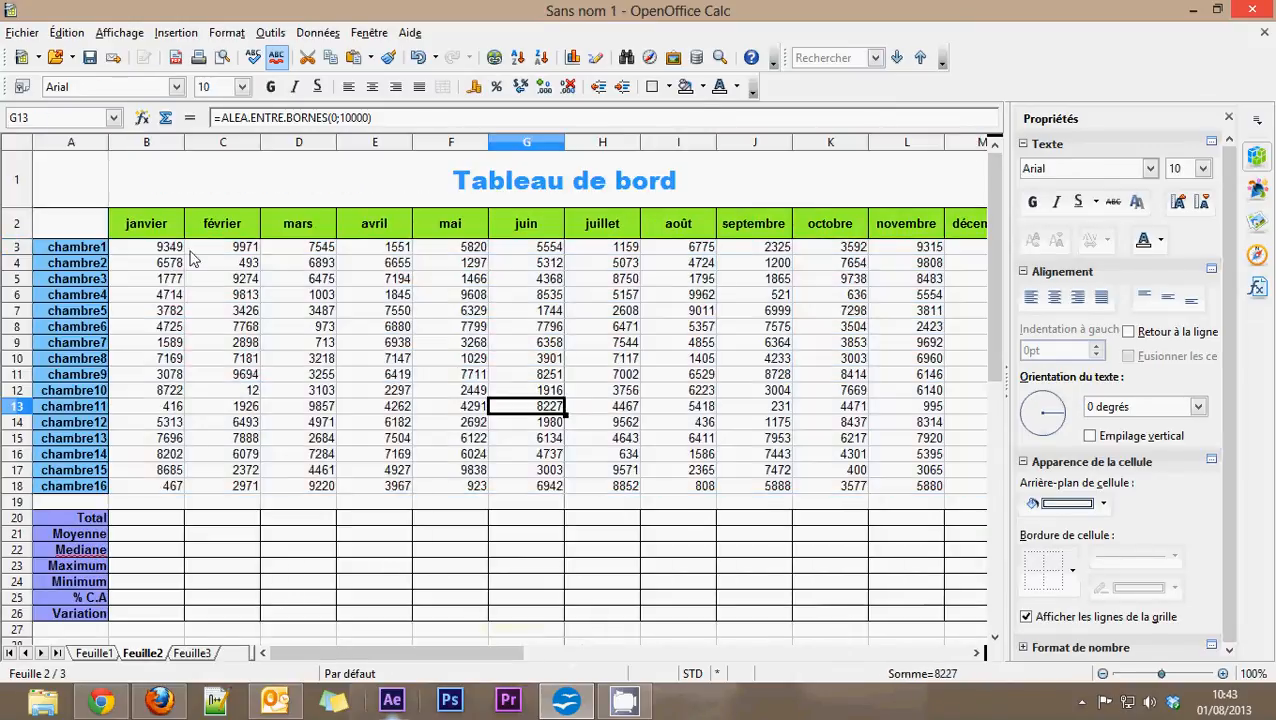
# Step: Apply borders around and inside all cells of the range B3:M18
pyautogui.moveTo(154, 246); pyautogui.dragTo(612, 490)
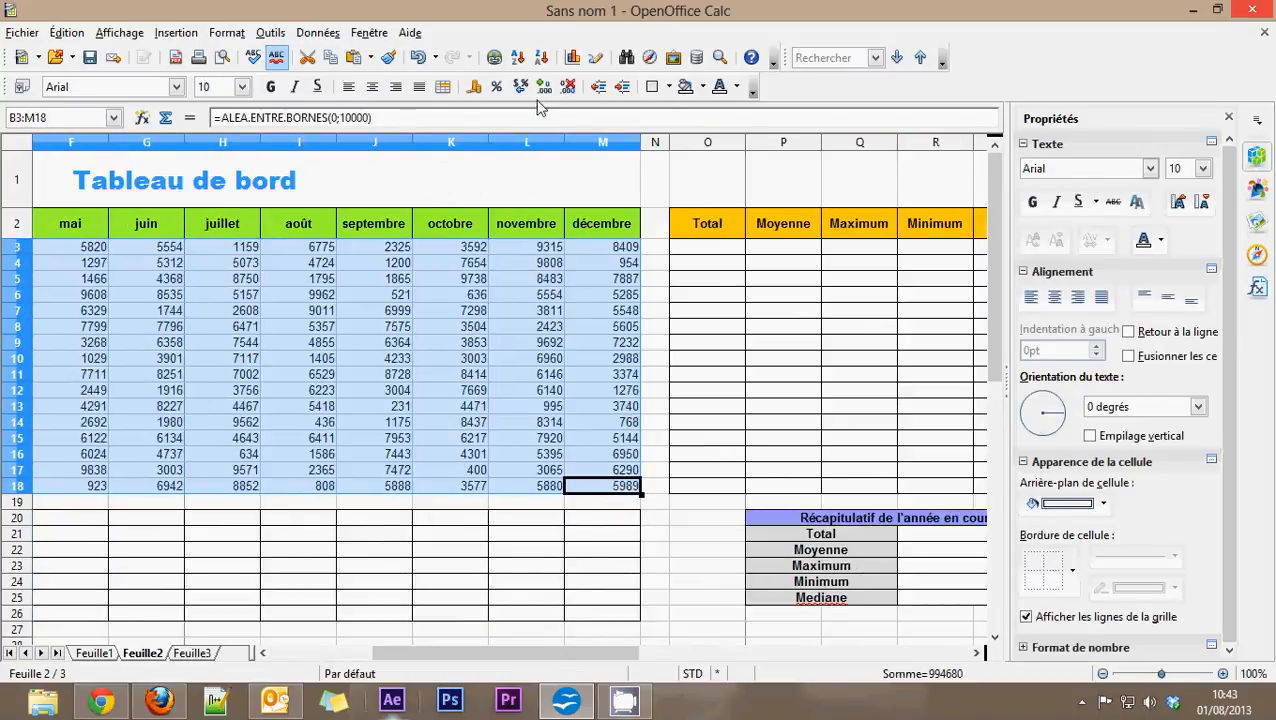
pyautogui.click(662, 86)
pyautogui.click(729, 162)
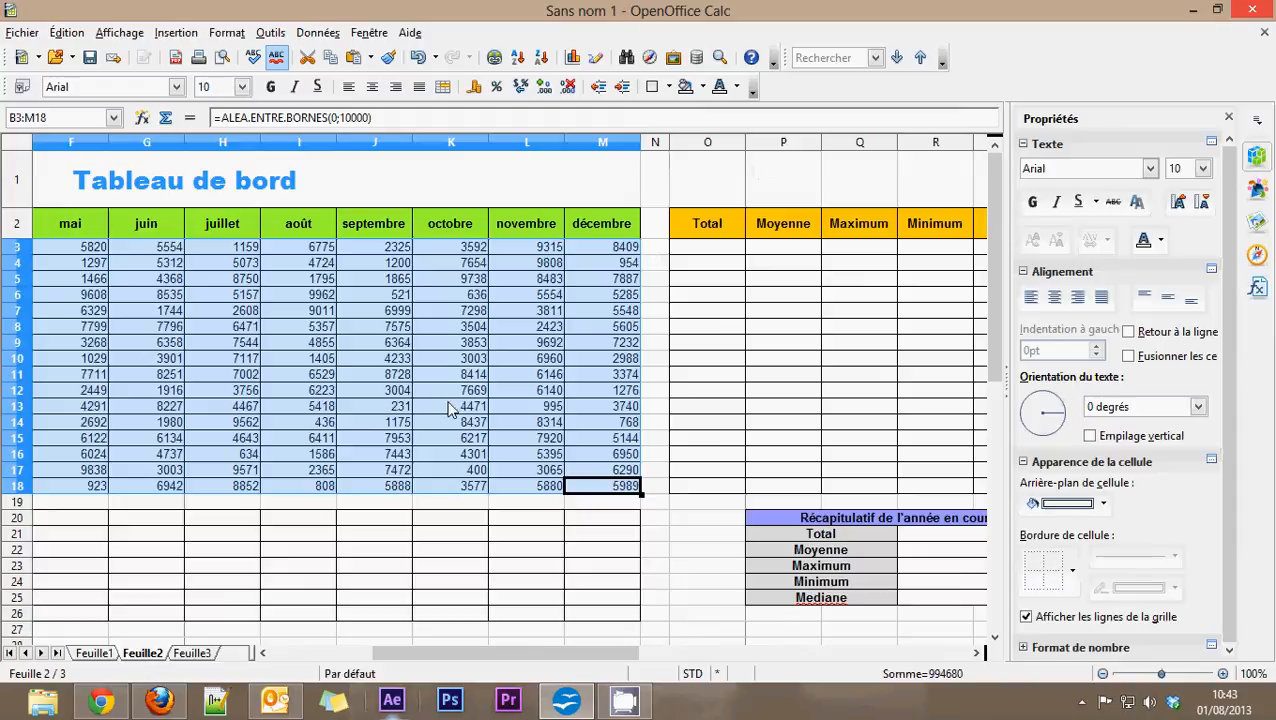
pyautogui.click(451, 392)
pyautogui.moveTo(557, 656); pyautogui.dragTo(450, 656)
pyautogui.moveTo(140, 248); pyautogui.dragTo(905, 265)
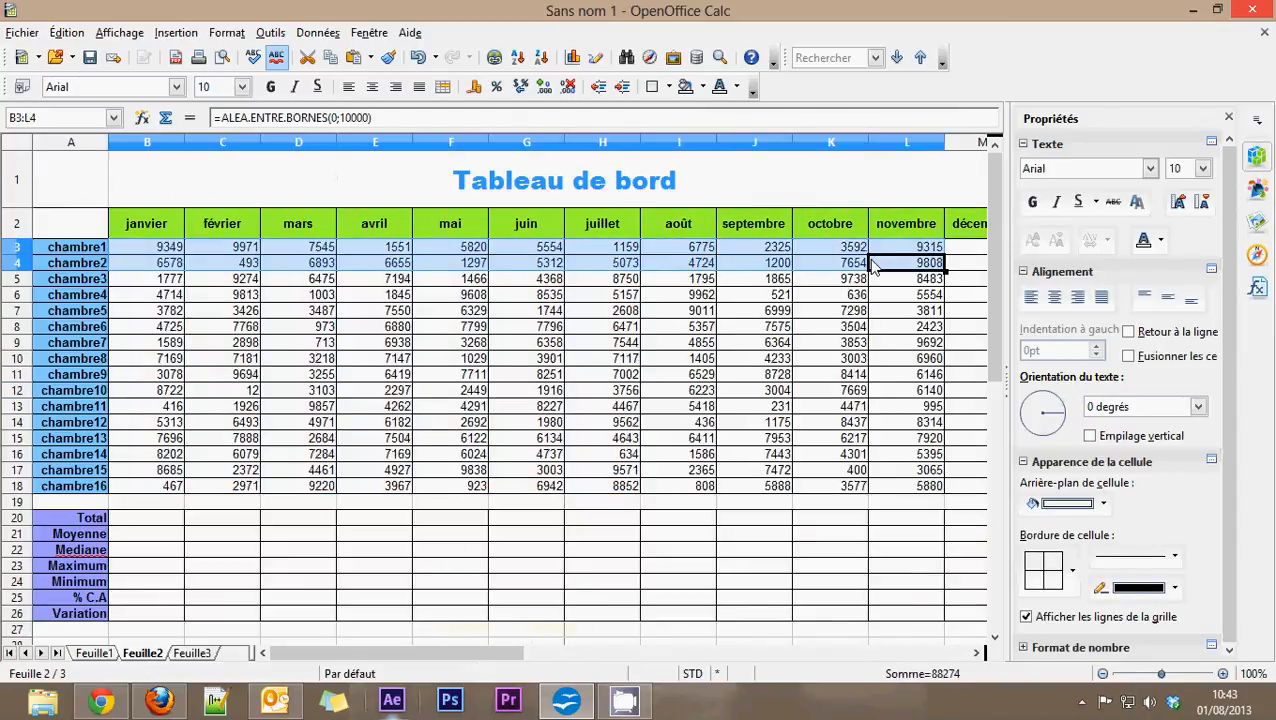
pyautogui.moveTo(457, 655); pyautogui.dragTo(410, 657)
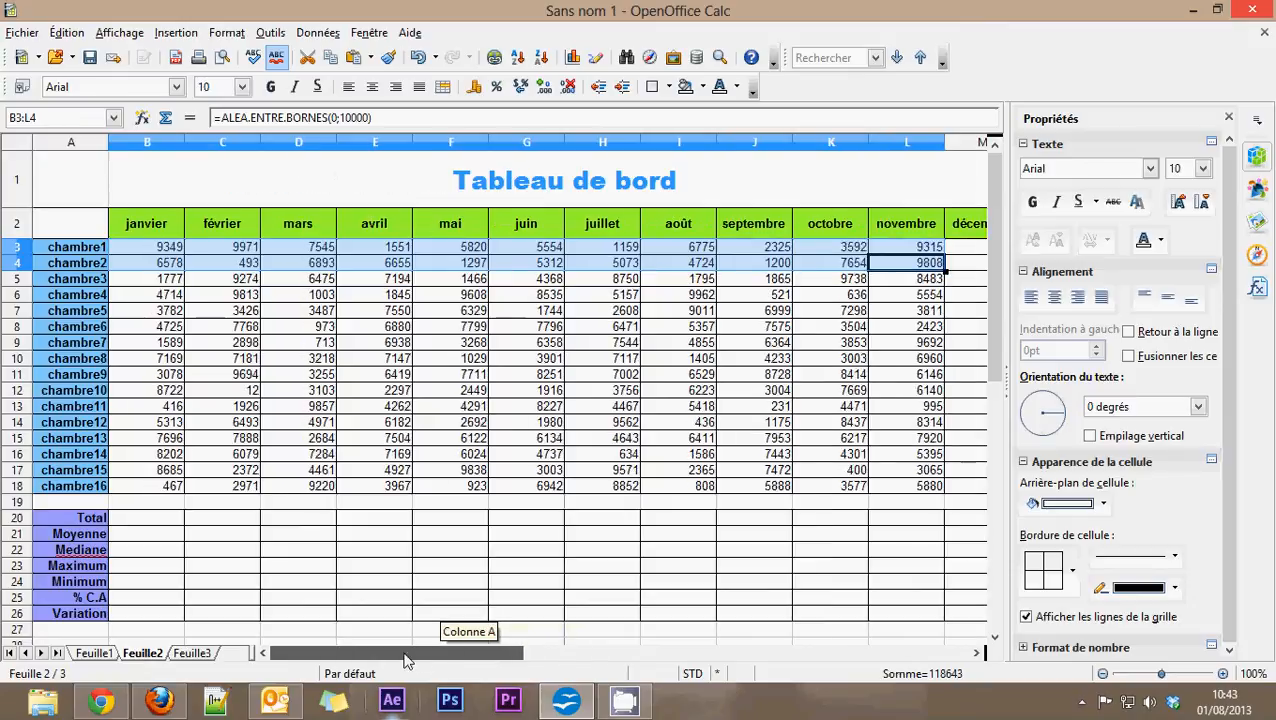
pyautogui.click(297, 314)
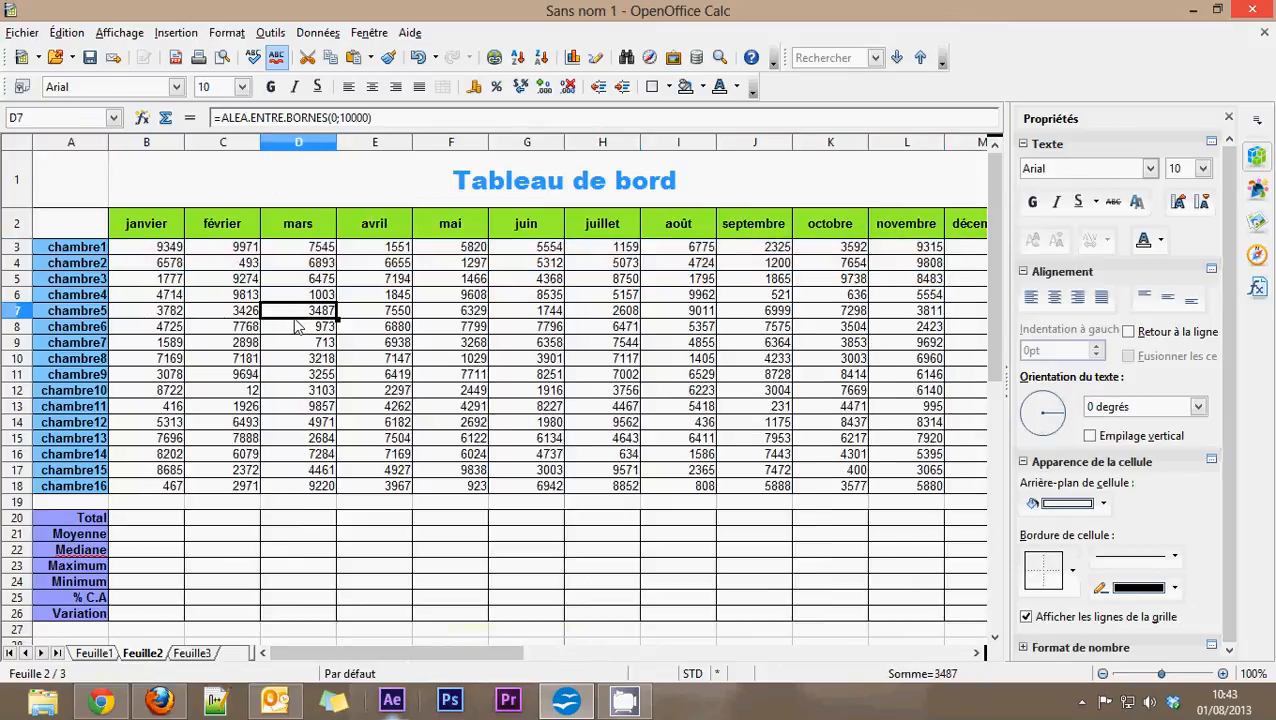
pyautogui.click(148, 250)
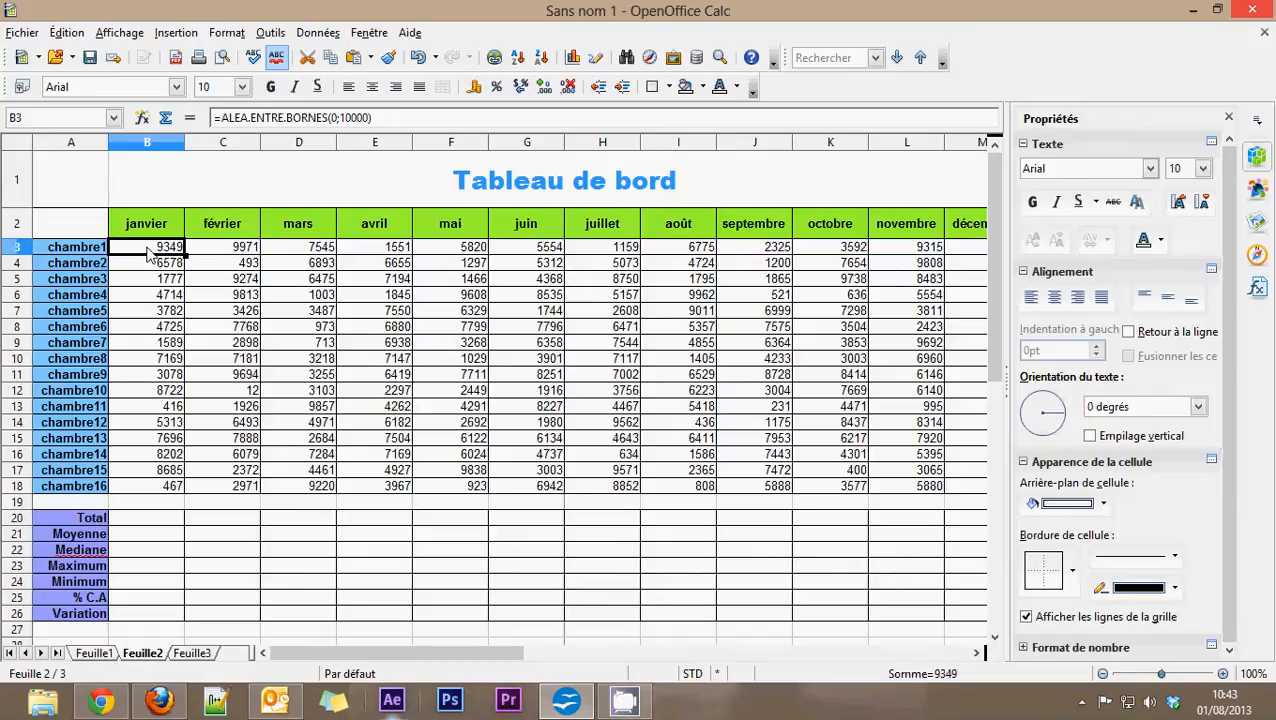
# Step: Enter 321 in January's Total cell B20 and delete all of that cell's contents
pyautogui.click(147, 519)
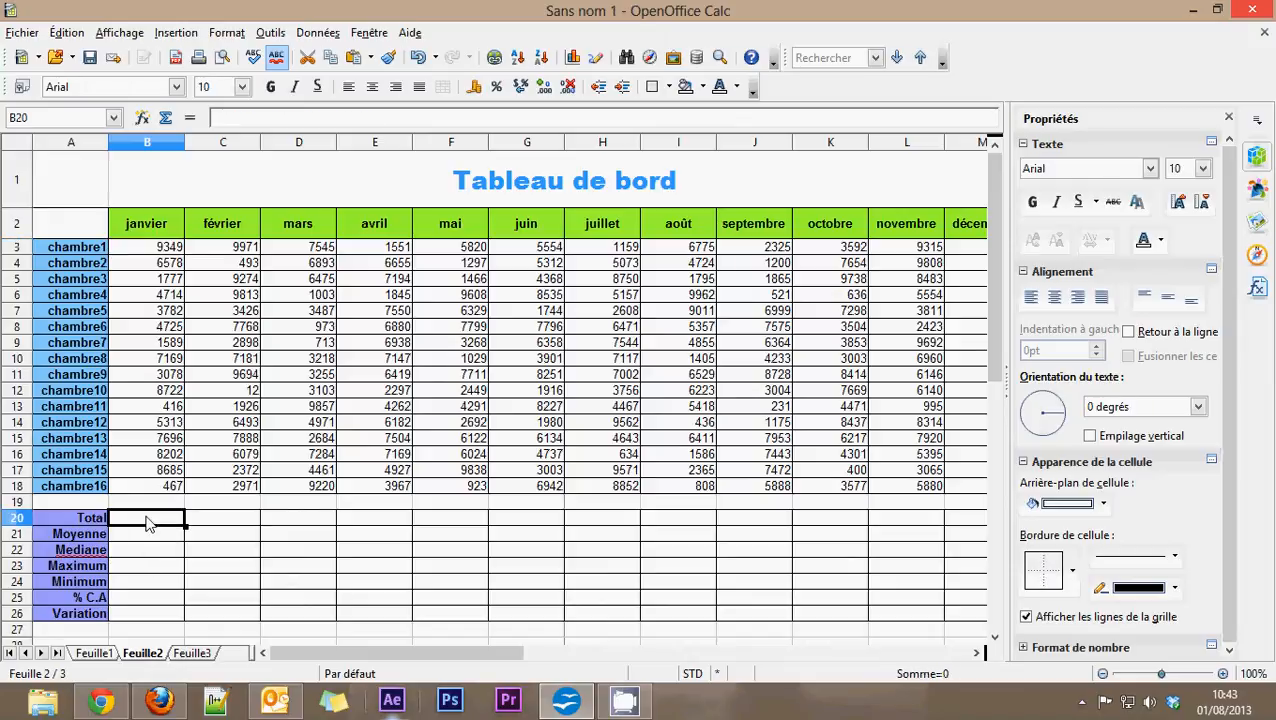
pyautogui.write('321')
pyautogui.press('Return')
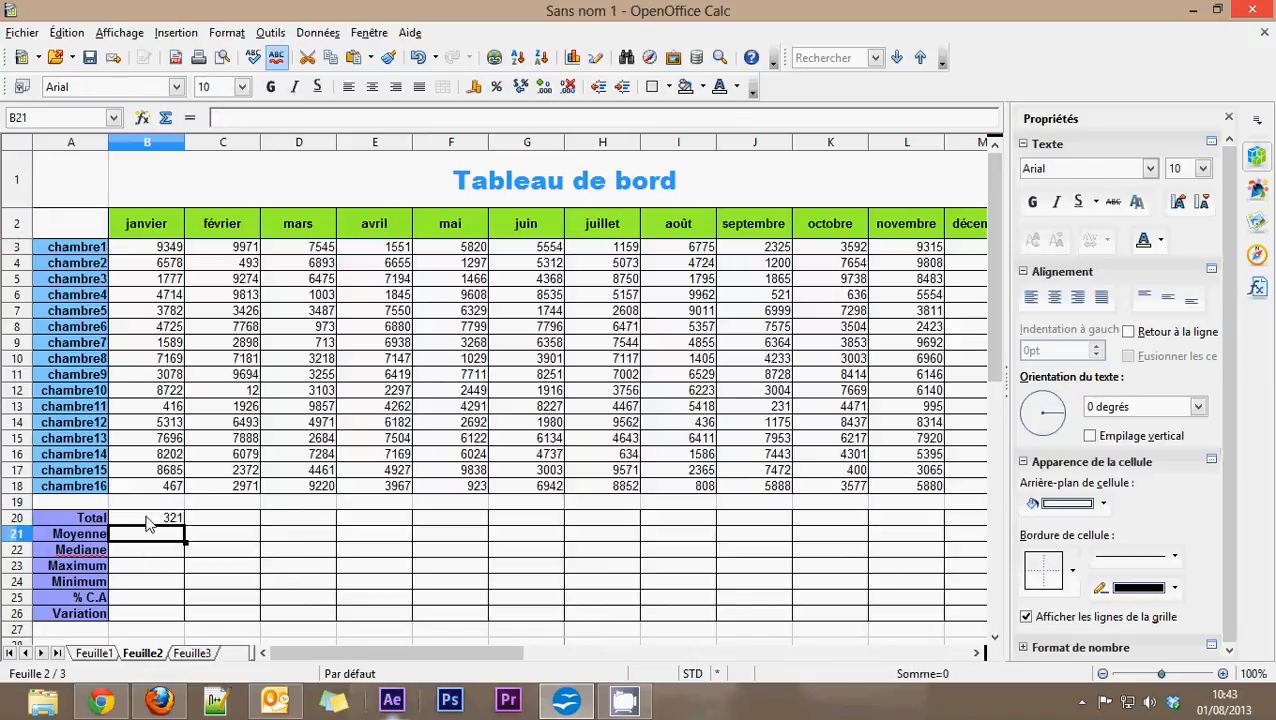
pyautogui.click(147, 519)
pyautogui.press('BackSpace')
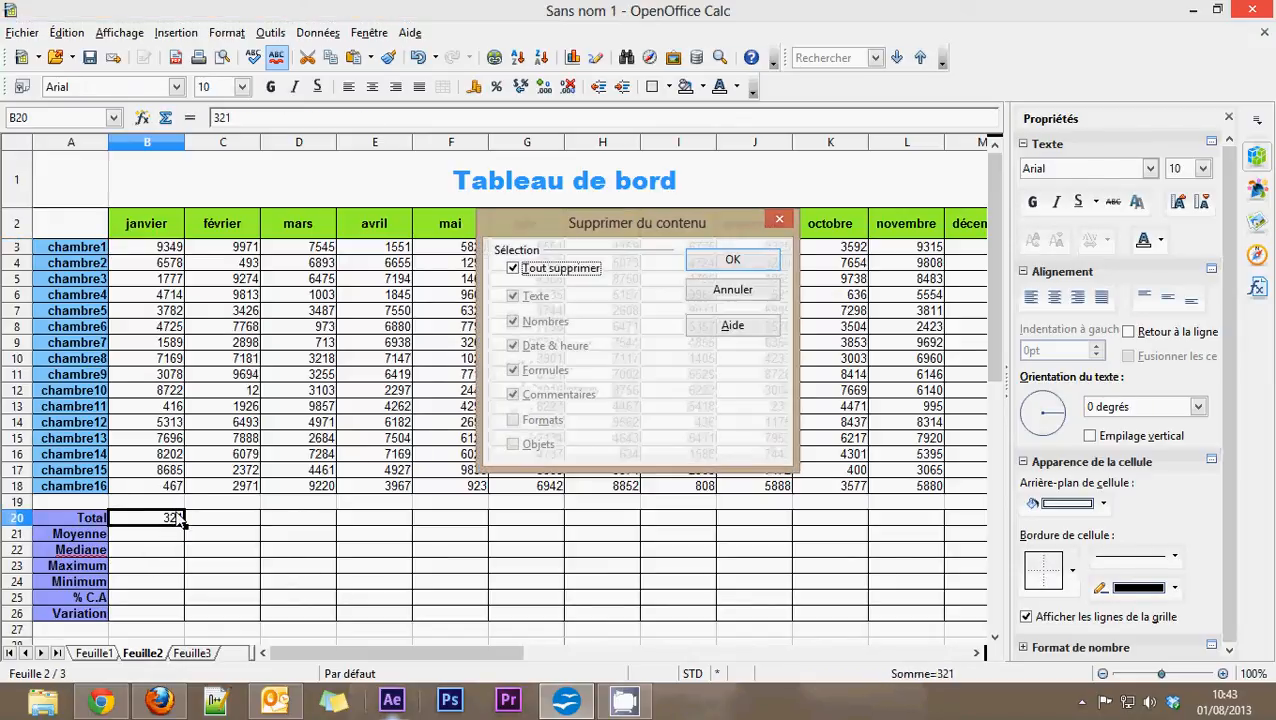
pyautogui.click(727, 262)
pyautogui.click(298, 566)
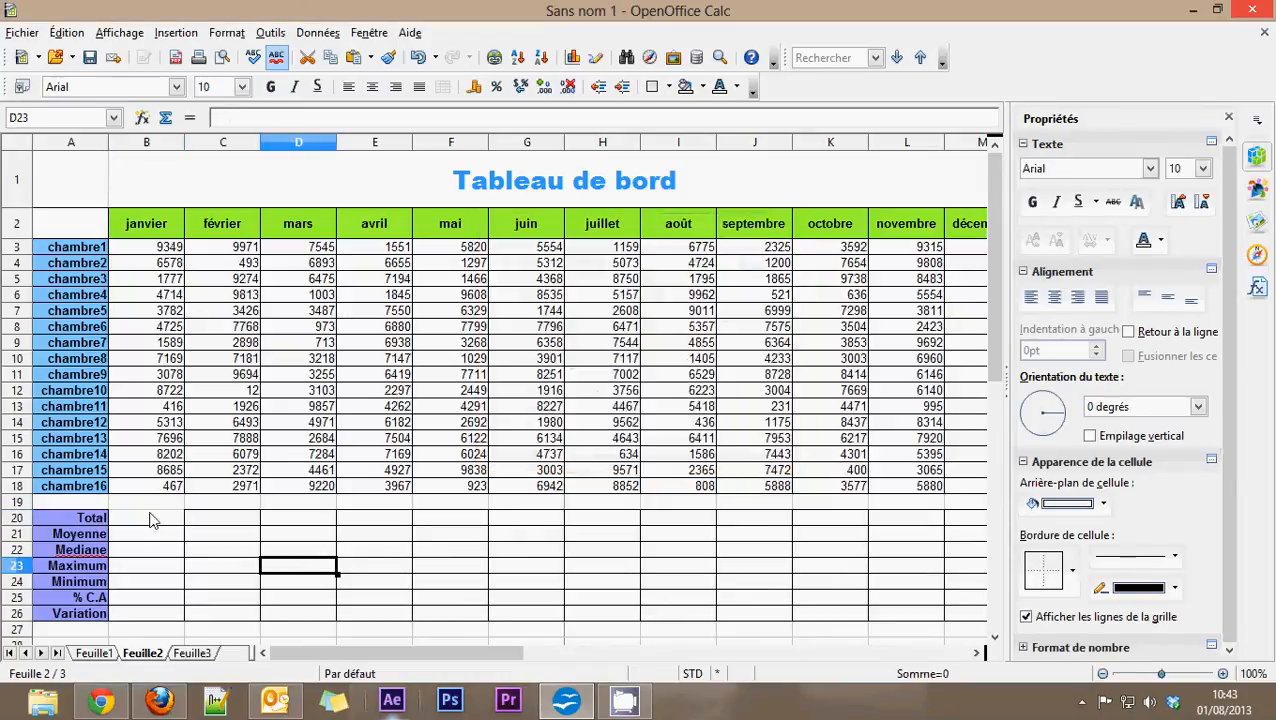
# Step: Reapply the full cell borders to January's Total cell B20
pyautogui.click(150, 520)
pyautogui.click(655, 87)
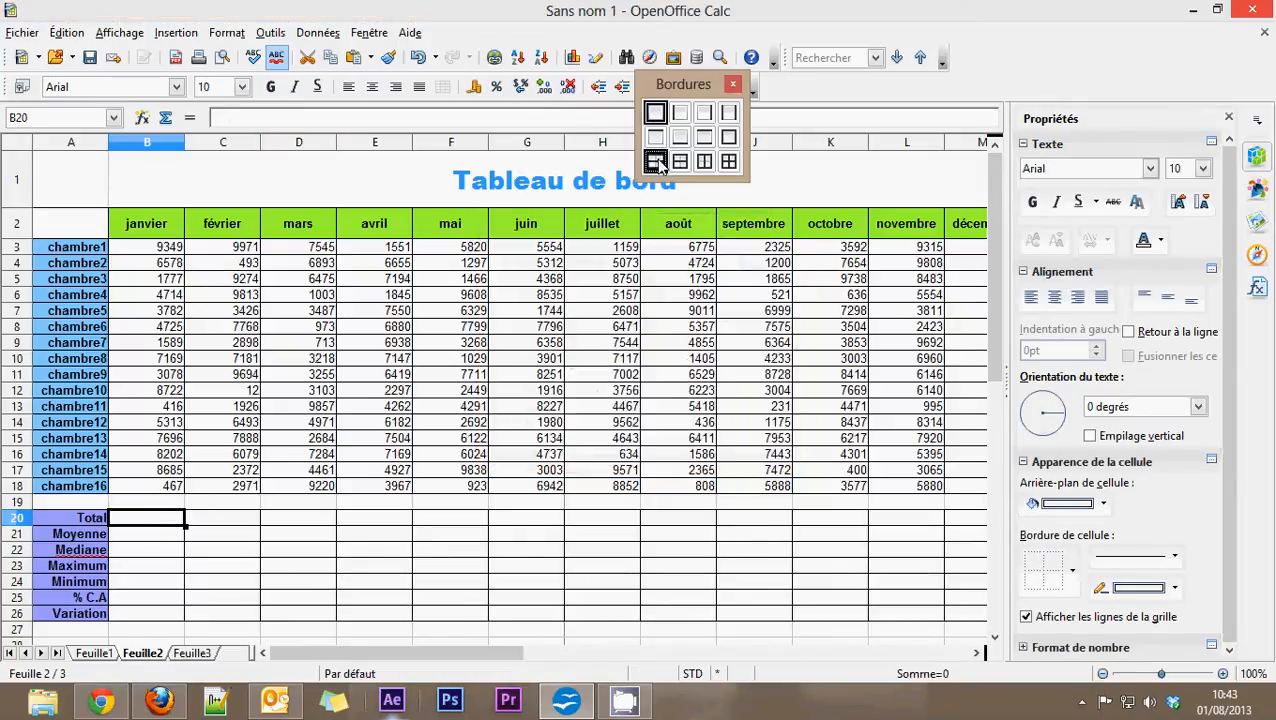
pyautogui.click(729, 163)
pyautogui.click(234, 444)
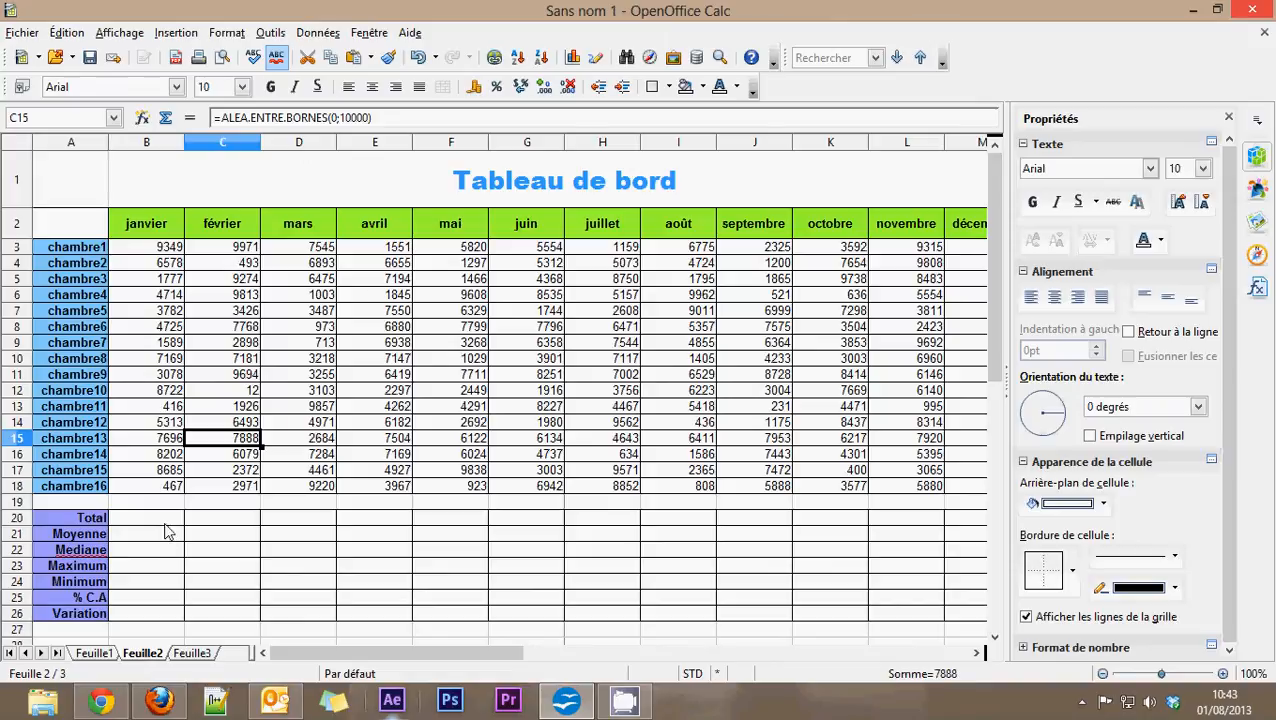
# Step: Select the whole block of room values from January to December, B3:M18
pyautogui.click(147, 250)
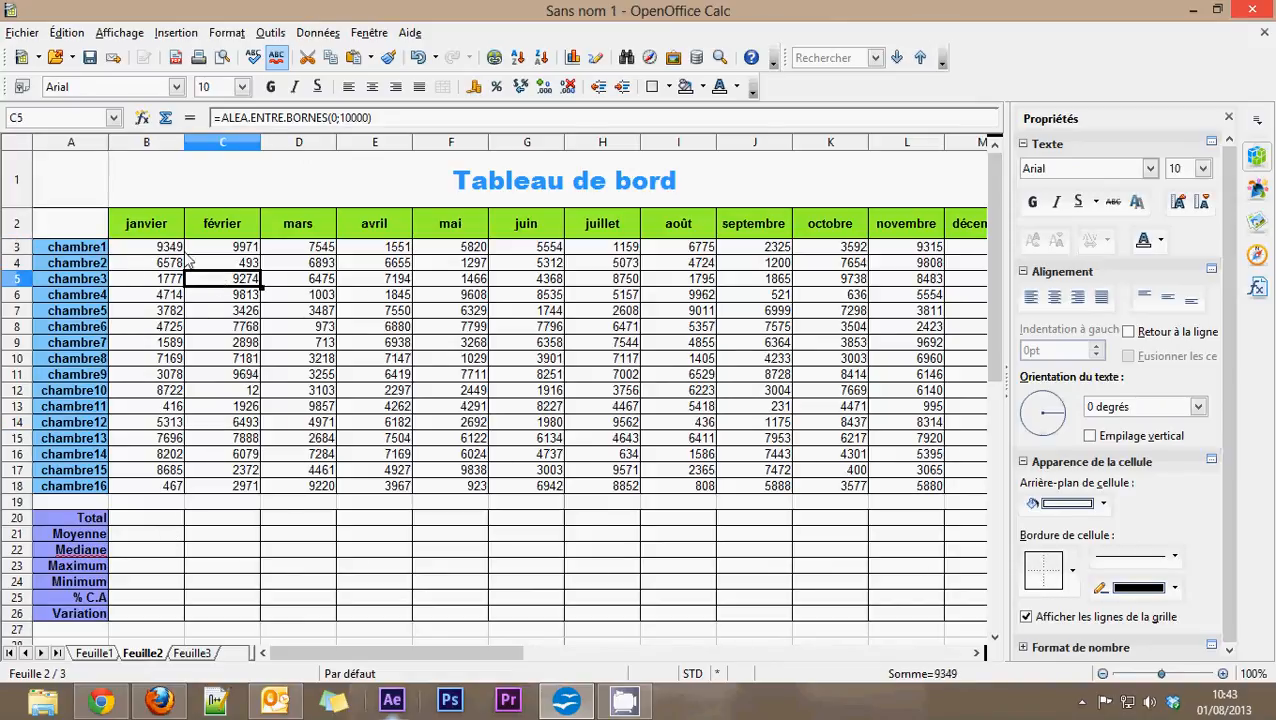
pyautogui.moveTo(147, 250); pyautogui.dragTo(975, 486)
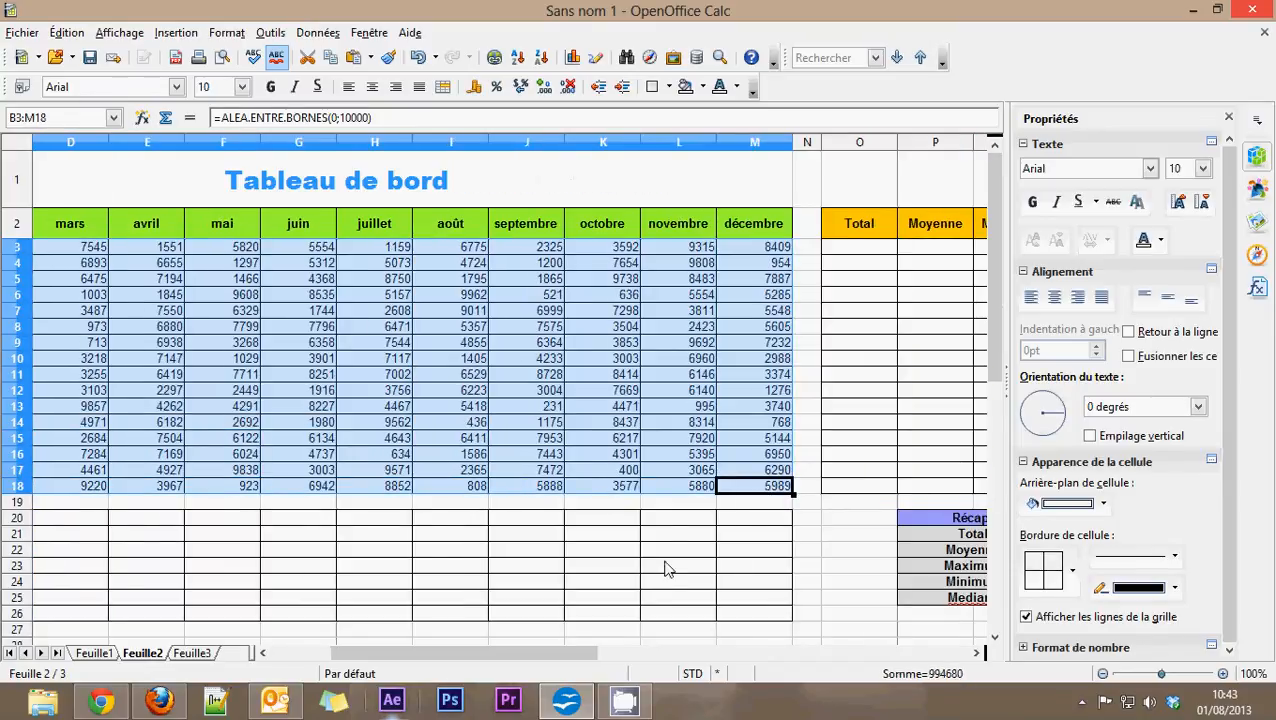
pyautogui.moveTo(550, 655); pyautogui.dragTo(490, 655)
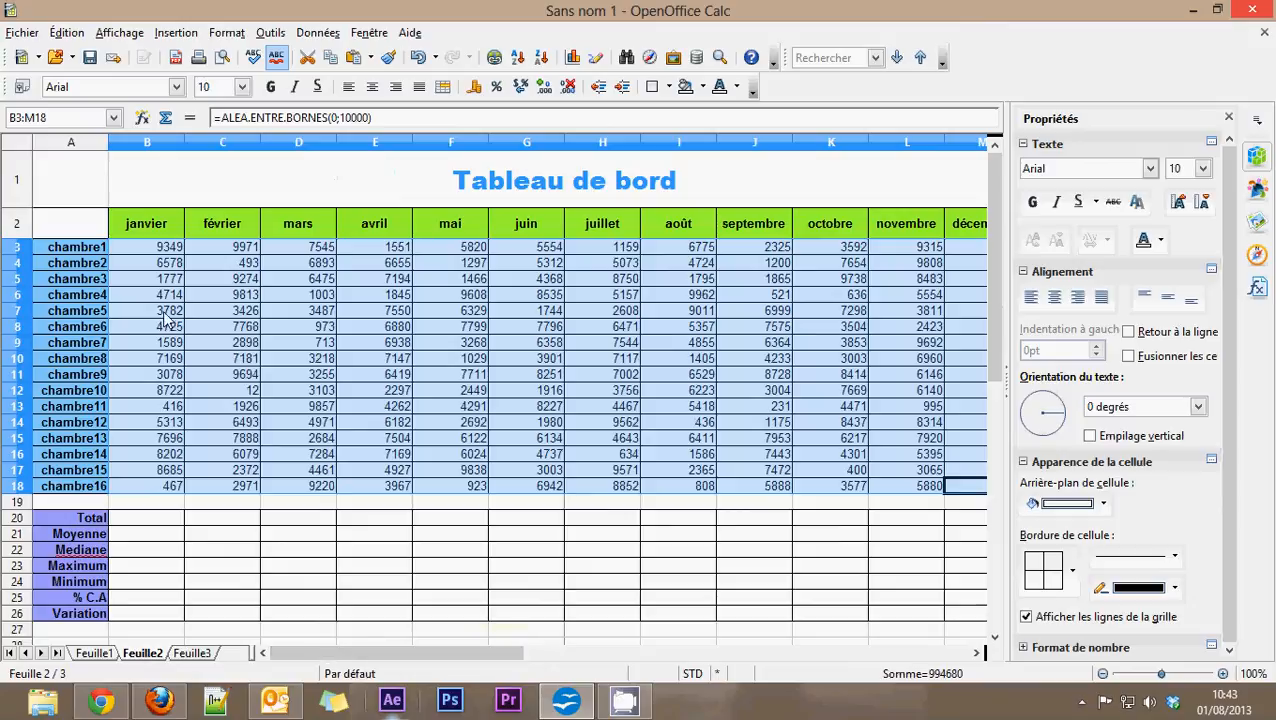
pyautogui.click(163, 250)
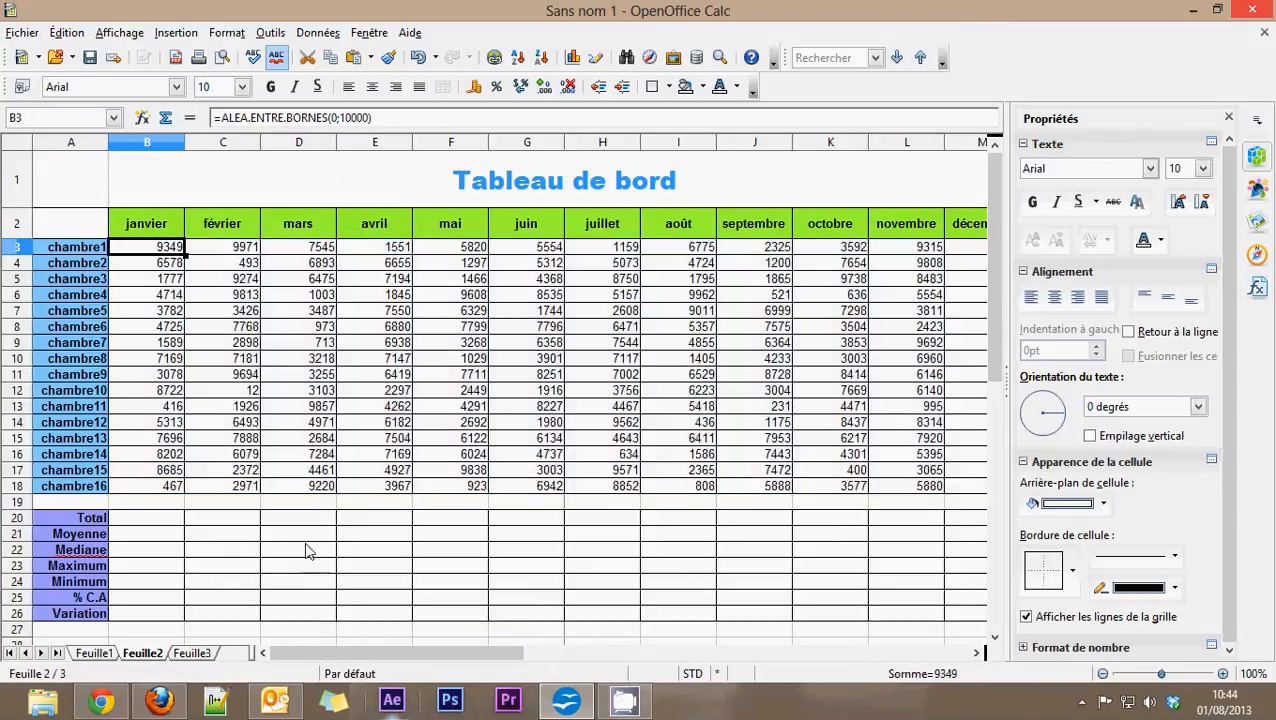
pyautogui.moveTo(336, 655); pyautogui.dragTo(290, 655)
pyautogui.keyDown('shift'); pyautogui.click(238, 487); pyautogui.keyUp('shift')
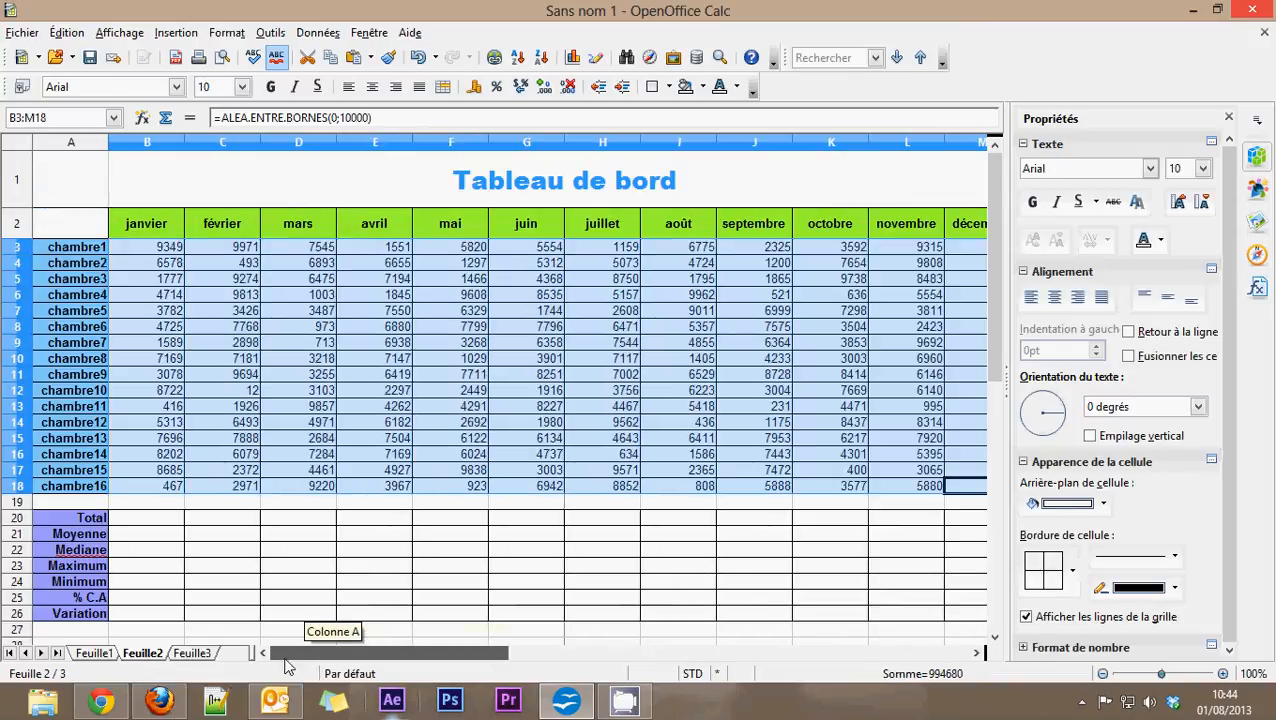
# Step: Open the Paste Special (Collage spécial) options for the selected range B3:M18
pyautogui.click(67, 32)
pyautogui.click(252, 4)
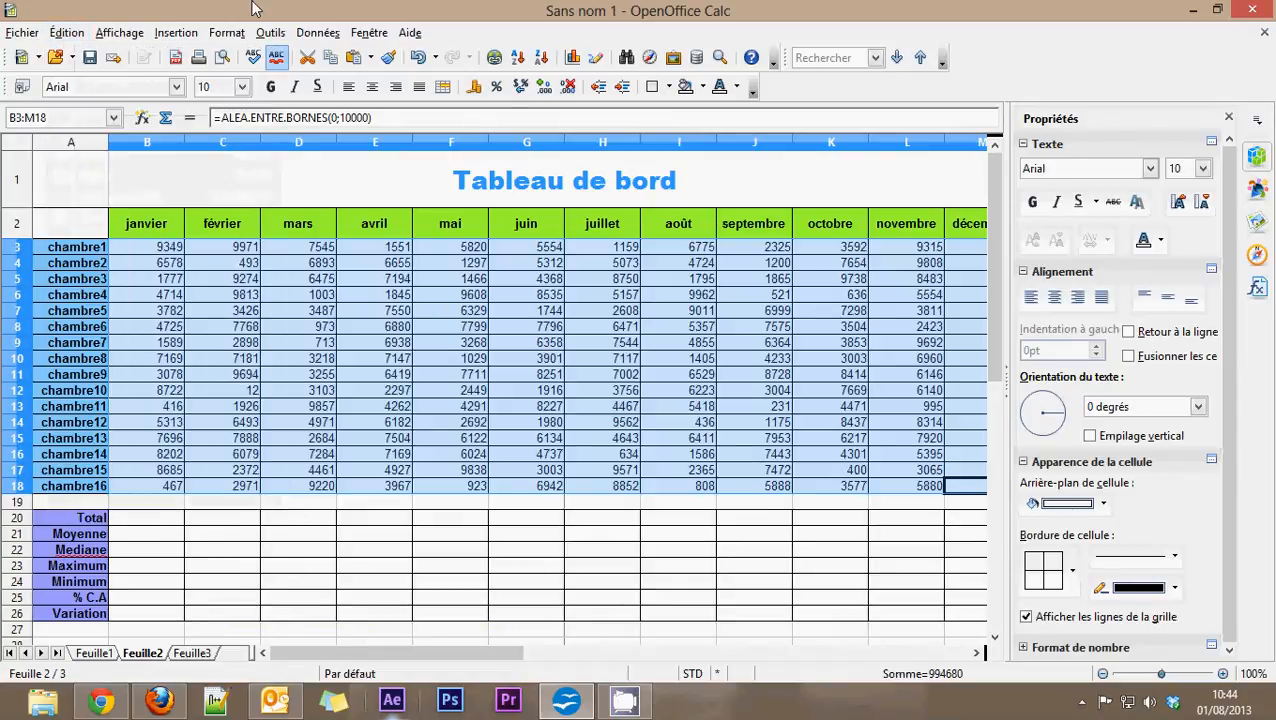
pyautogui.click(68, 32)
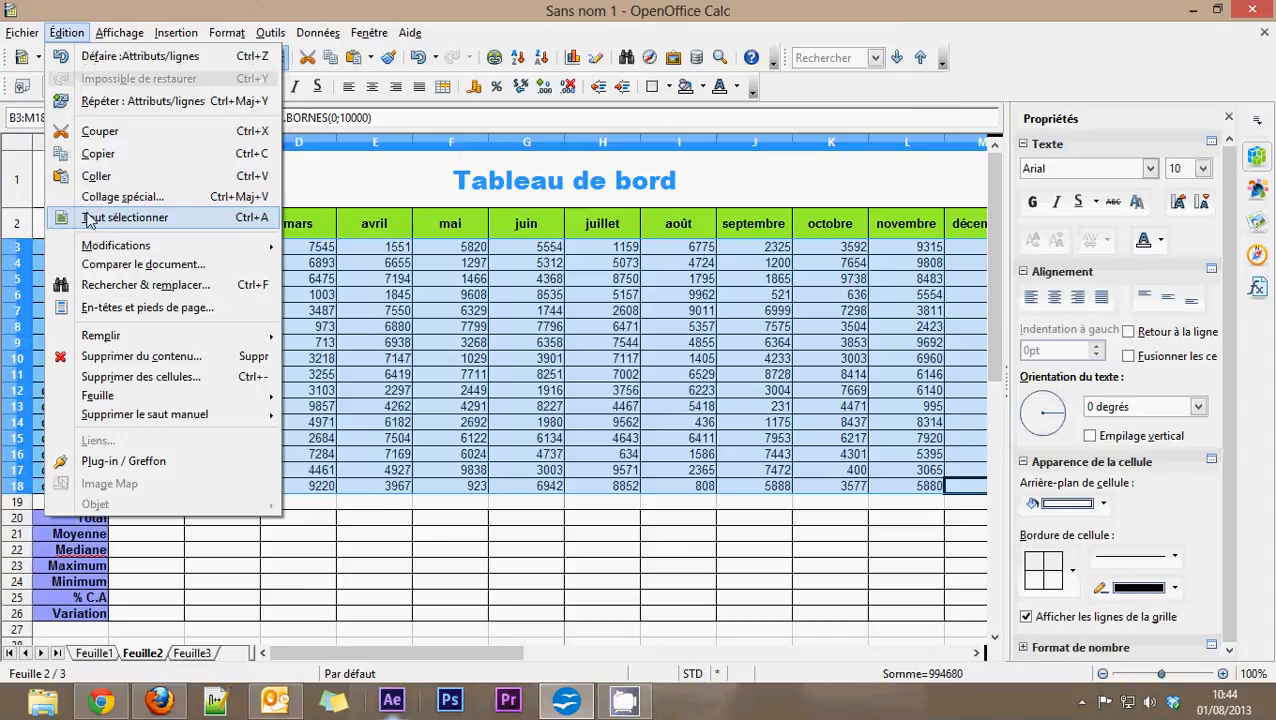
pyautogui.click(307, 6)
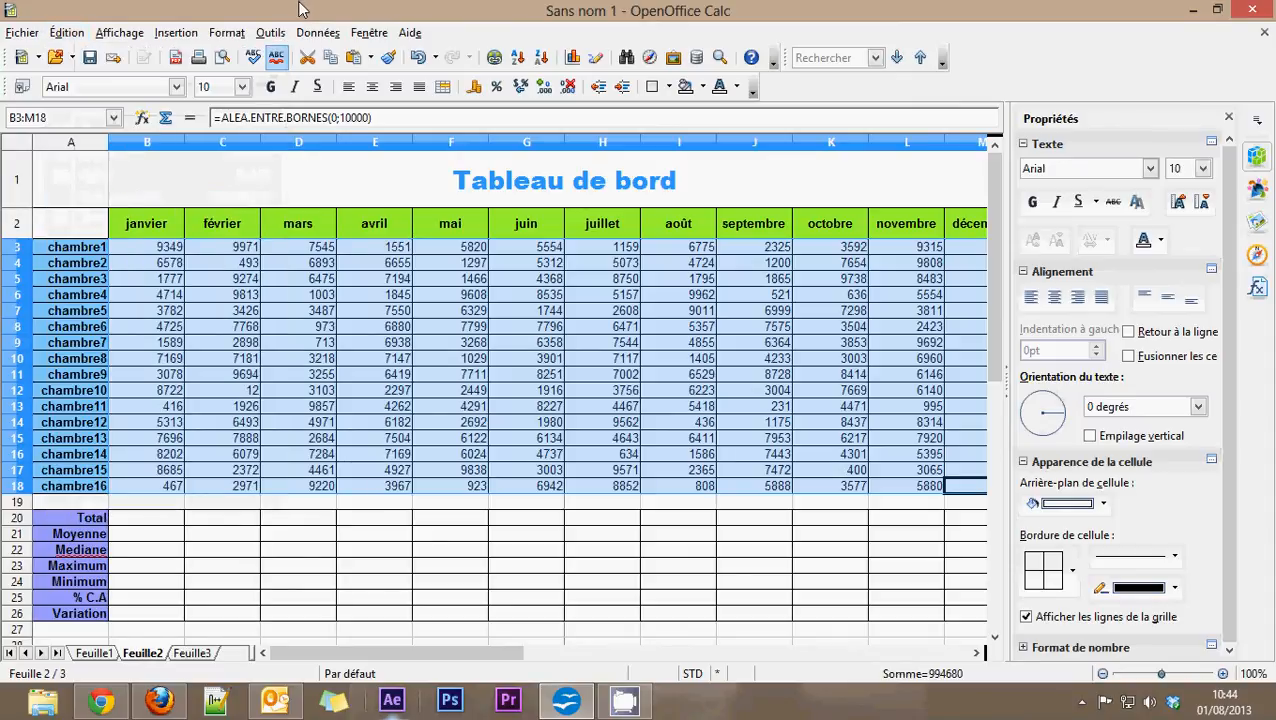
pyautogui.hotkey('ctrl', 'shift', 'v')
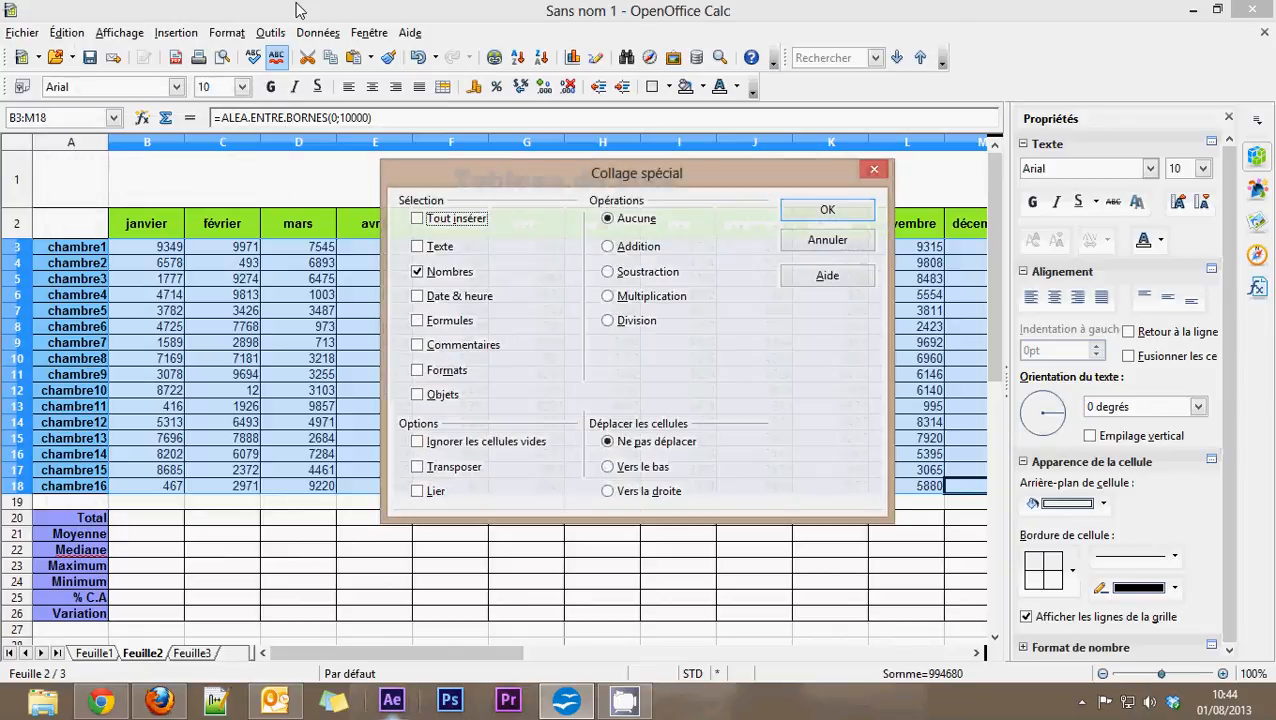
# Step: Try the paste options: toggle Tout insérer on and off, enable Texte, Date & heure, Formules, Commentaires, Formats and Objets, and disable Nombres
pyautogui.click(416, 219)
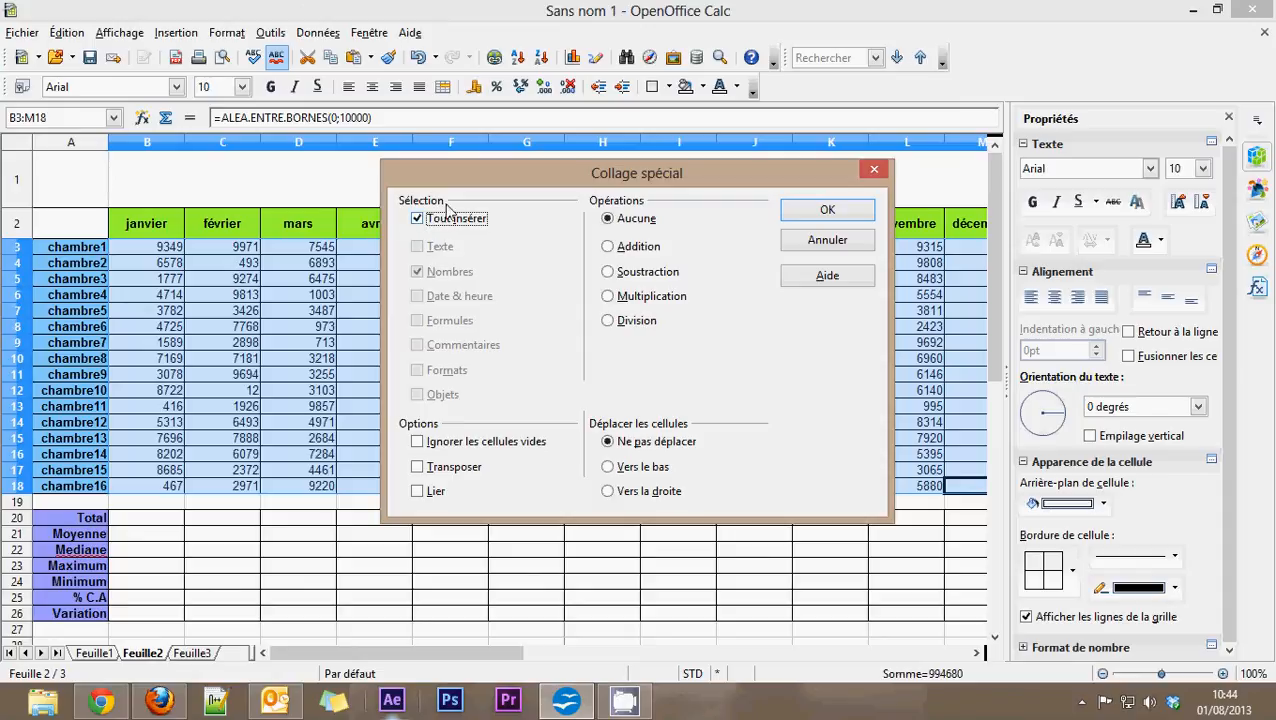
pyautogui.click(418, 220)
pyautogui.click(417, 246)
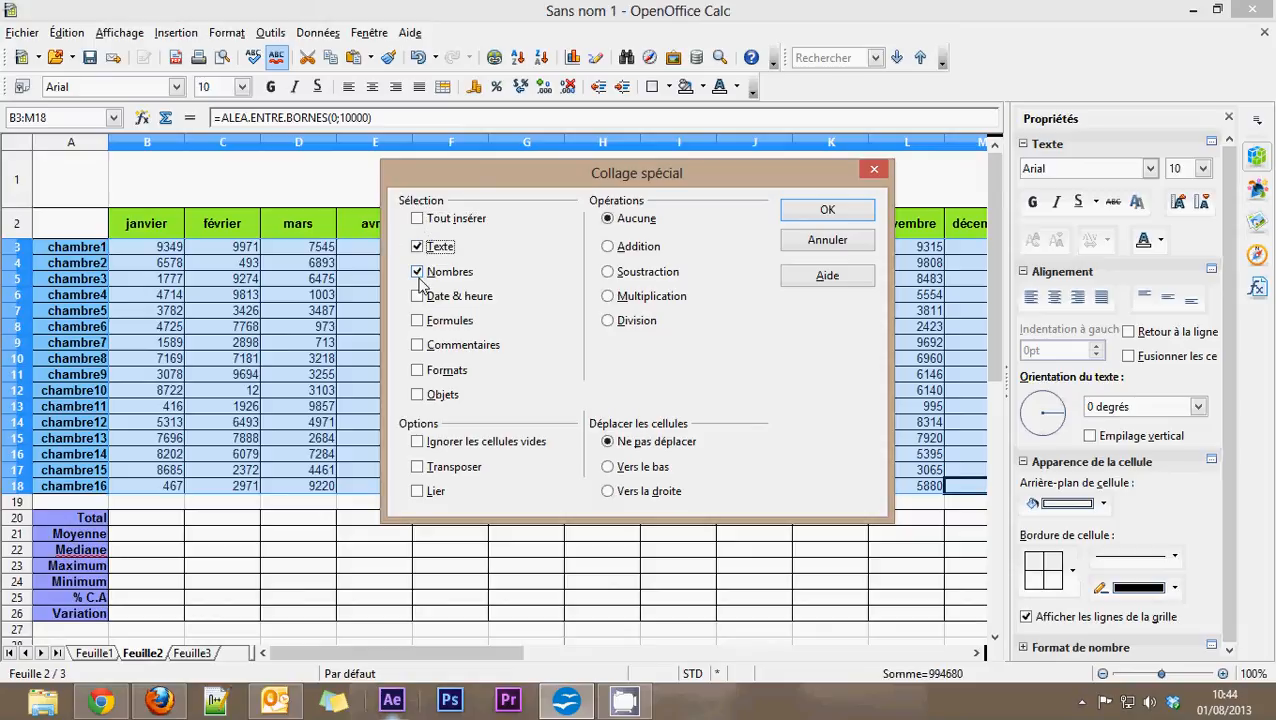
pyautogui.click(417, 271)
pyautogui.click(417, 296)
pyautogui.click(417, 320)
pyautogui.click(417, 345)
pyautogui.click(417, 370)
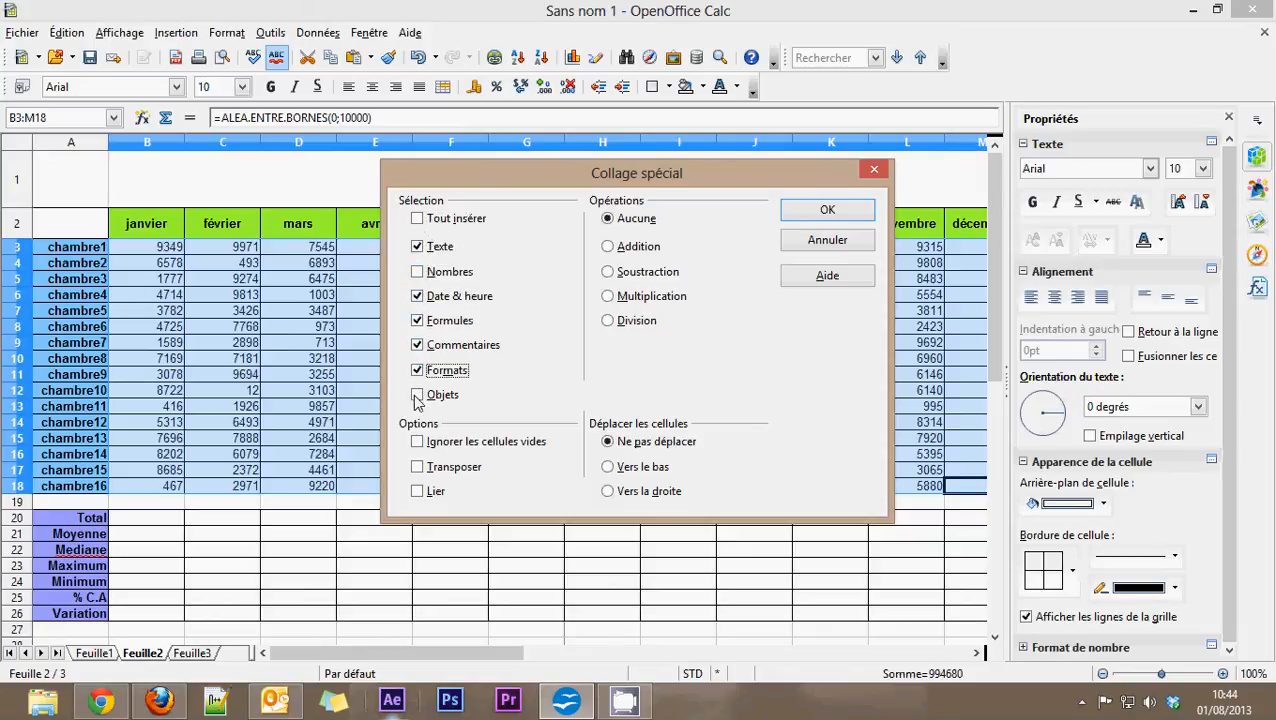
pyautogui.click(417, 395)
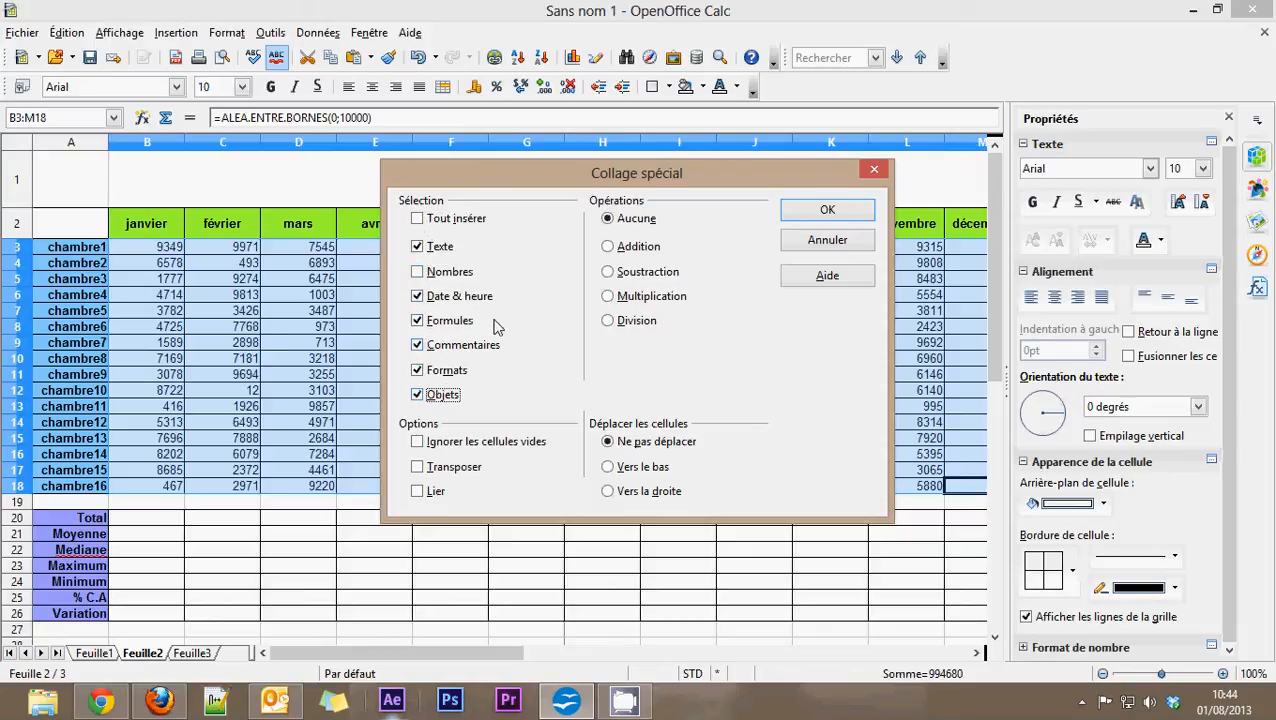
# Step: Clear all the ticked content types in the Paste Special selection and enable only Nombres
pyautogui.click(417, 246)
pyautogui.click(417, 296)
pyautogui.click(417, 320)
pyautogui.click(417, 345)
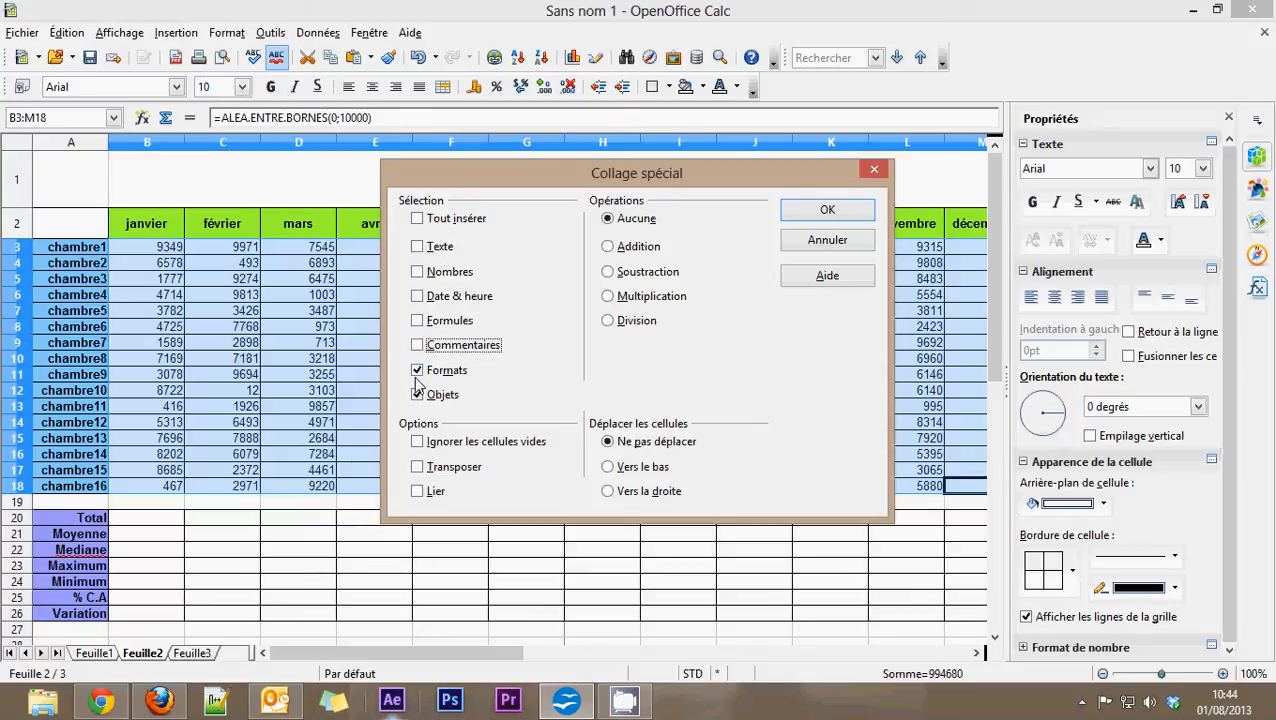
pyautogui.click(417, 395)
pyautogui.click(417, 370)
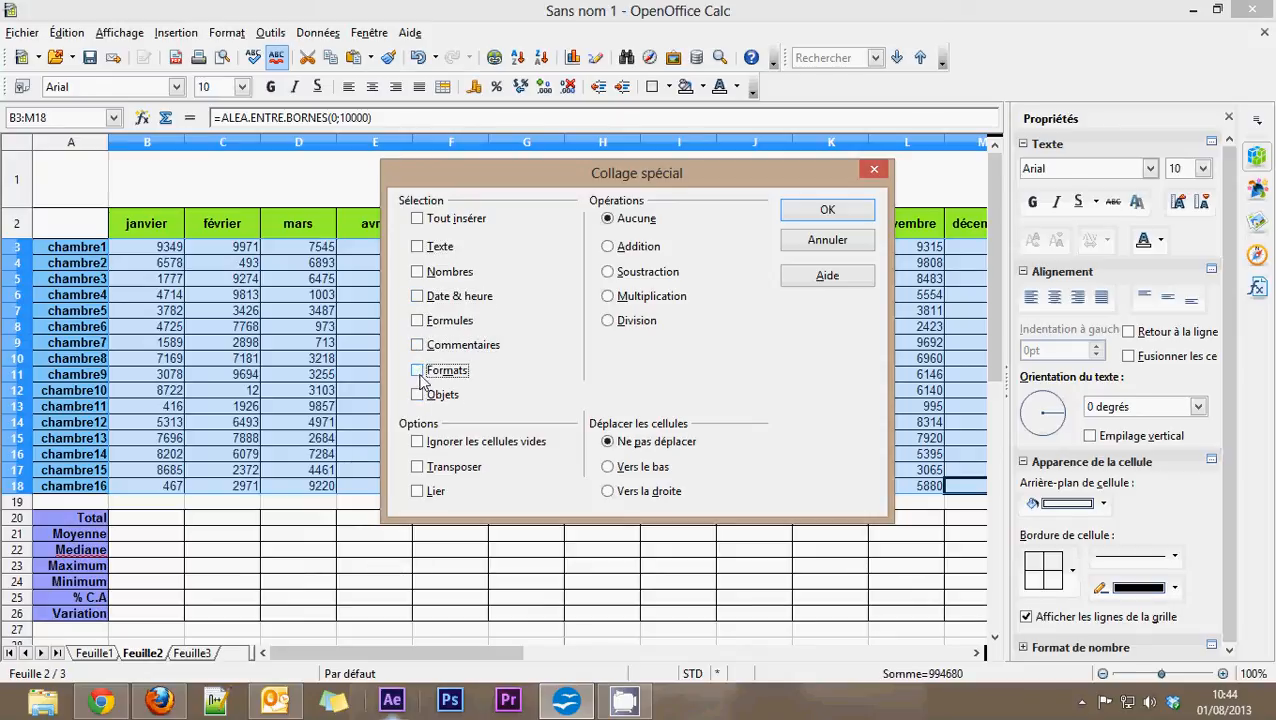
pyautogui.click(417, 272)
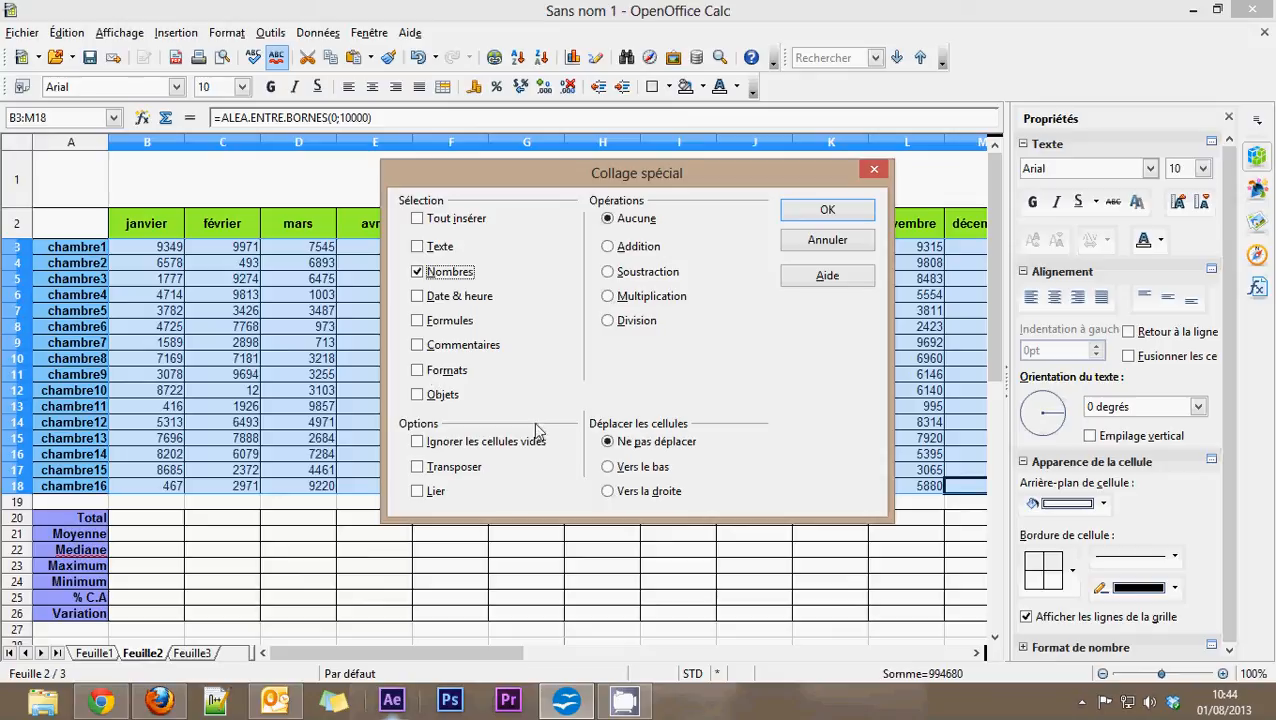
# Step: Apply the numbers-only paste to B3:M18, overwriting the existing data and turning off the overwrite warning for future pastes
pyautogui.click(820, 208)
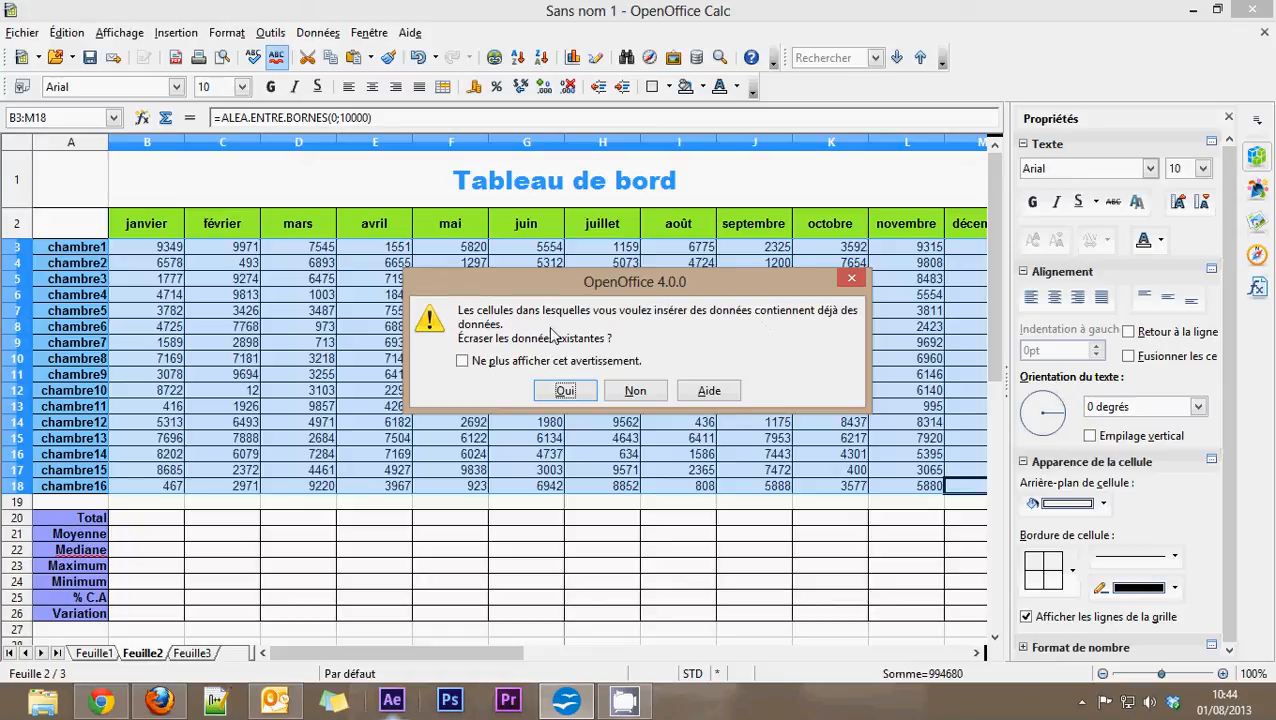
pyautogui.click(463, 362)
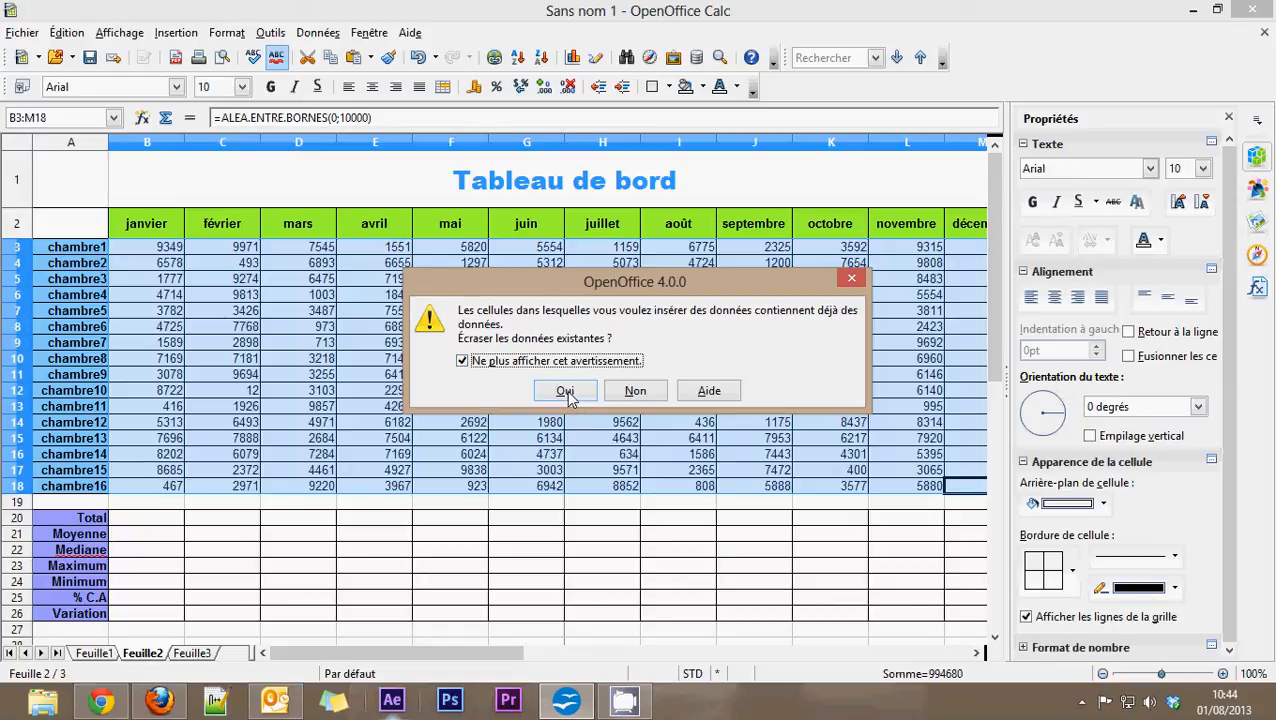
pyautogui.click(566, 391)
# Step: Start entering 0 in chambre1's January cell B3 and discard the entry
pyautogui.click(172, 248)
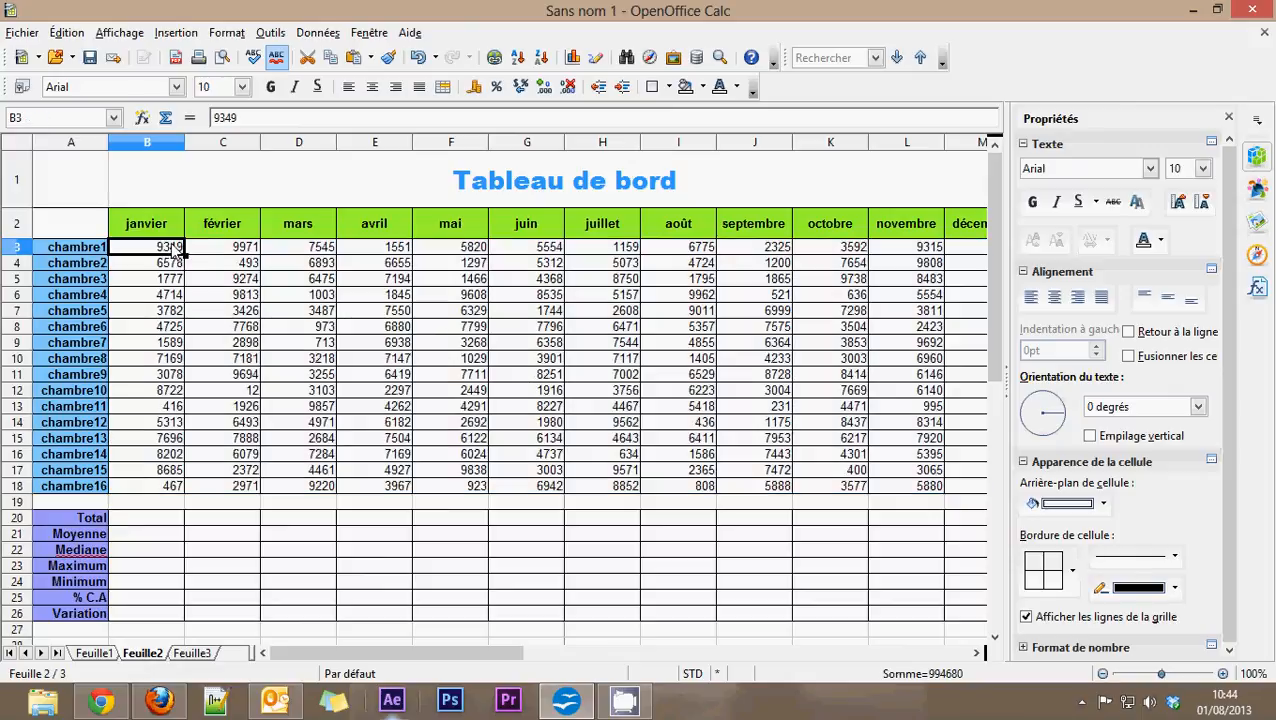
pyautogui.write('0')
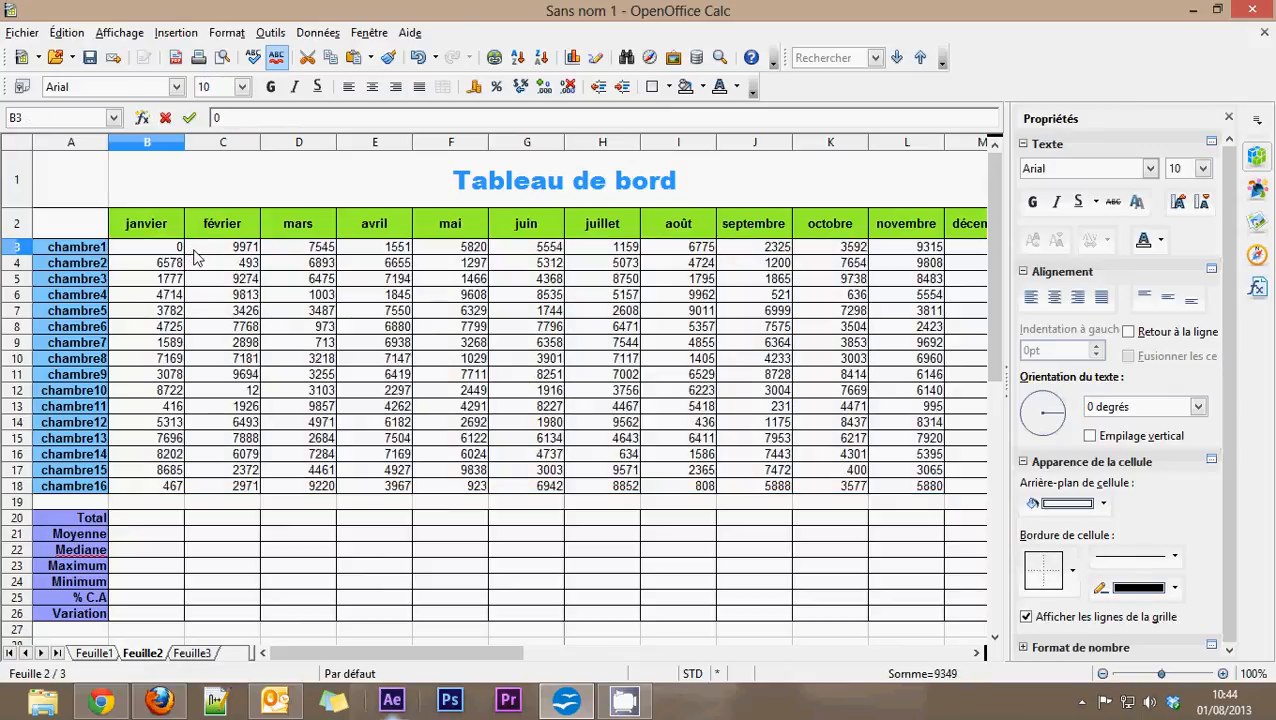
pyautogui.press('Escape')
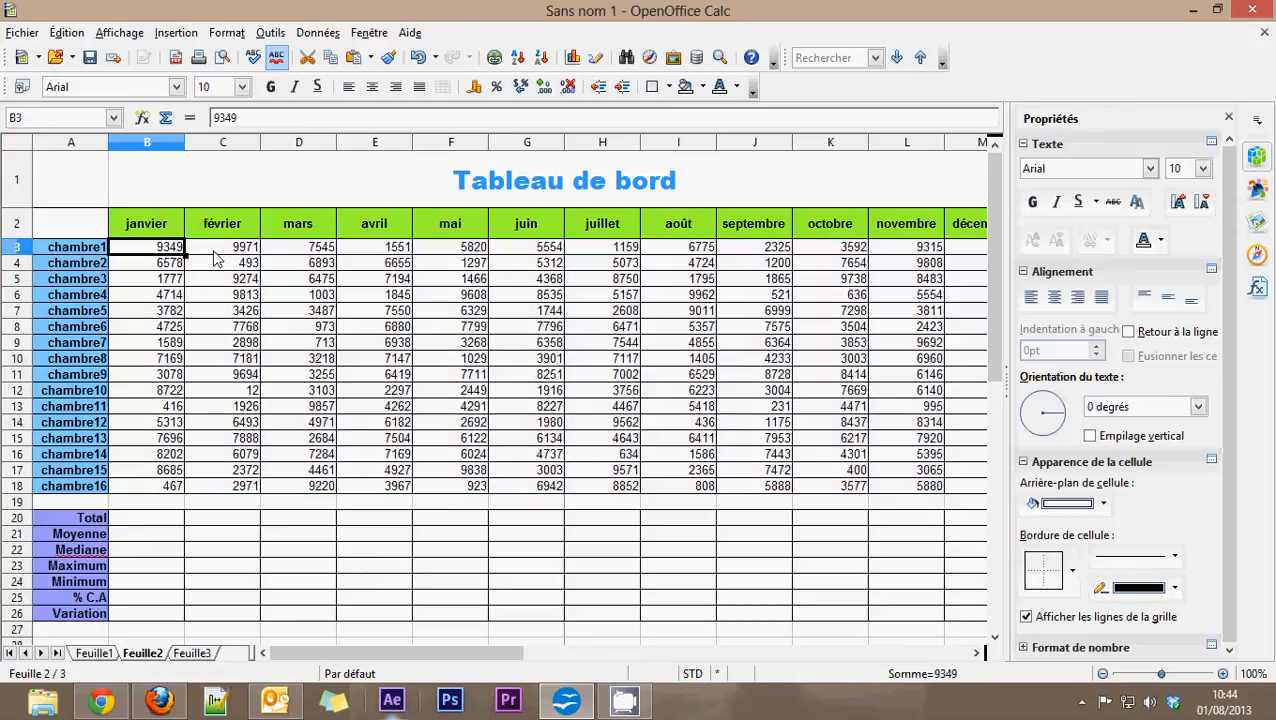
# Step: Inspect the contents of the chambre1 and chambre3 cells across the months to check whether they hold plain numbers or formulas
pyautogui.click(214, 250)
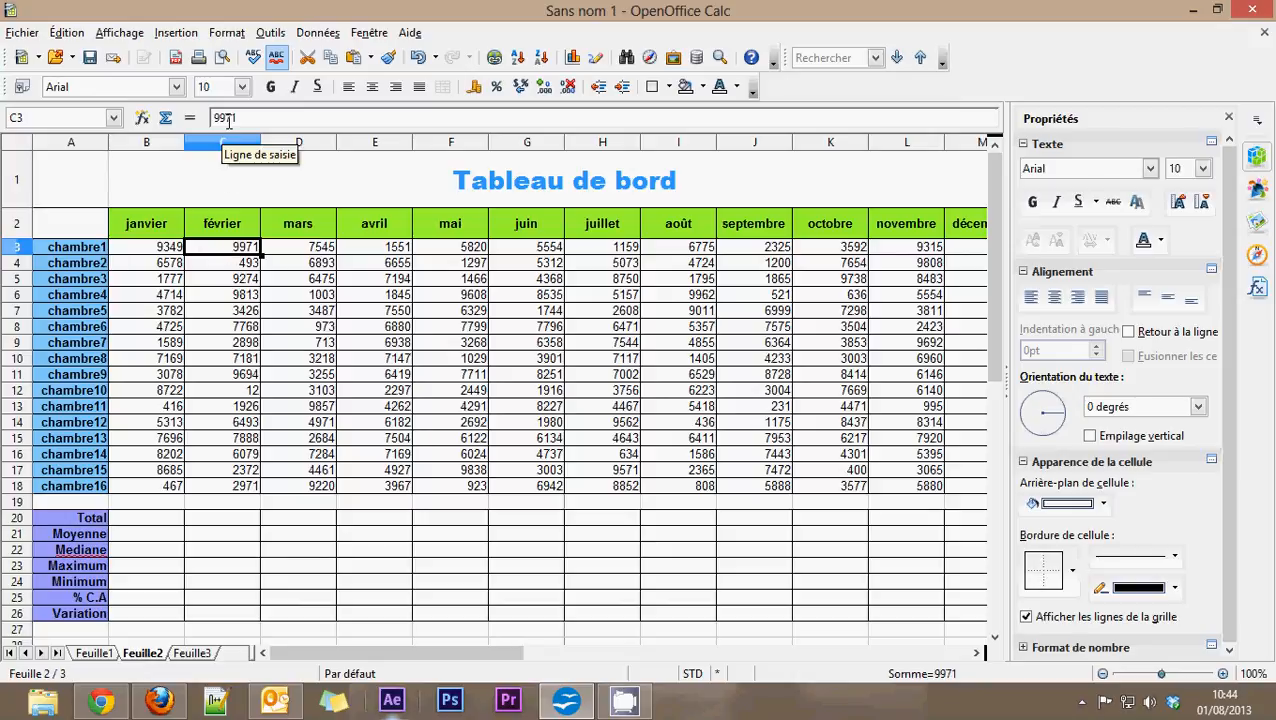
pyautogui.press('Right')
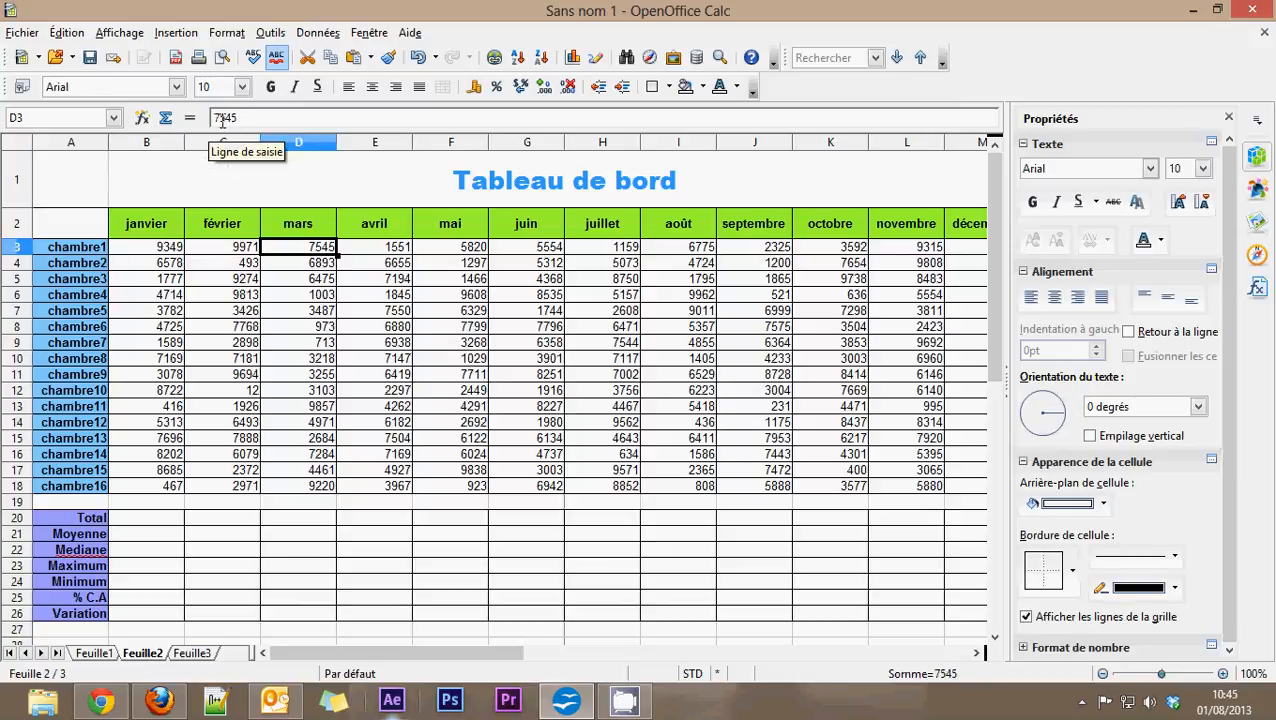
pyautogui.press('Right')
pyautogui.press('Right')
pyautogui.press('Down')
pyautogui.press('Down')
pyautogui.press('Right')
pyautogui.press('Right')
pyautogui.press('Right')
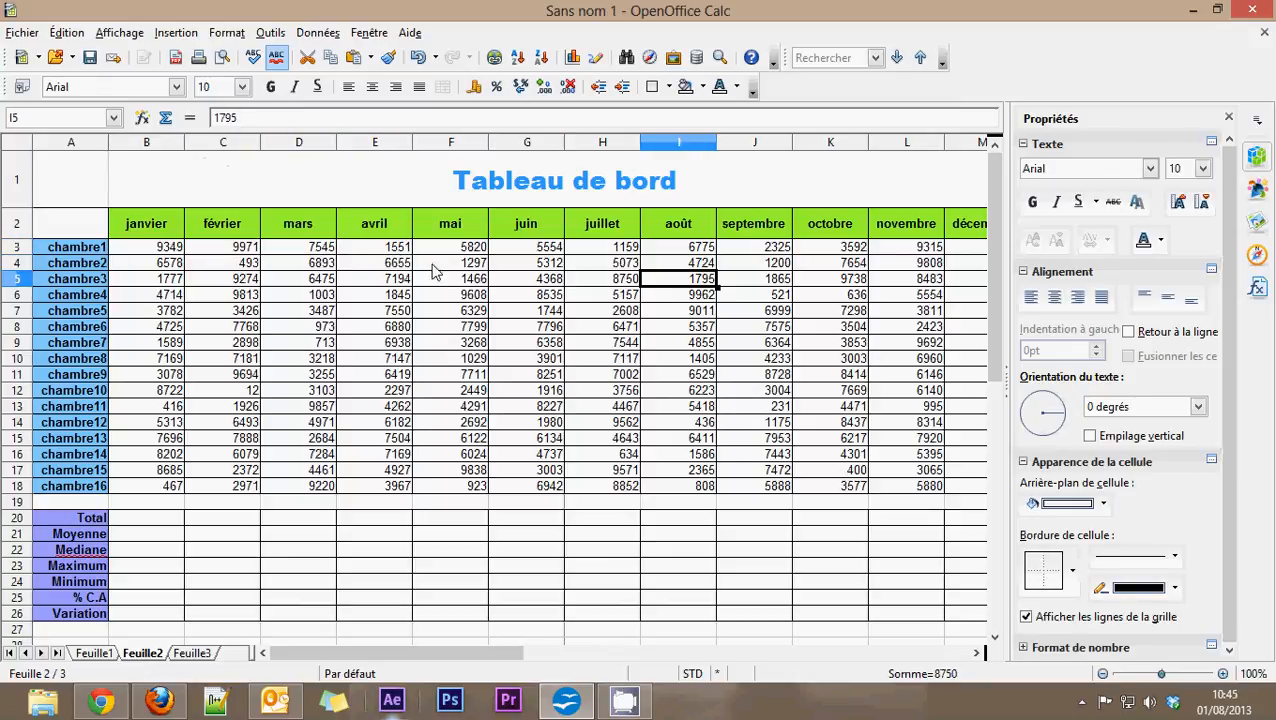
pyautogui.press('Right')
pyautogui.press('Right')
pyautogui.press('Right')
pyautogui.press('Right')
pyautogui.press('Right')
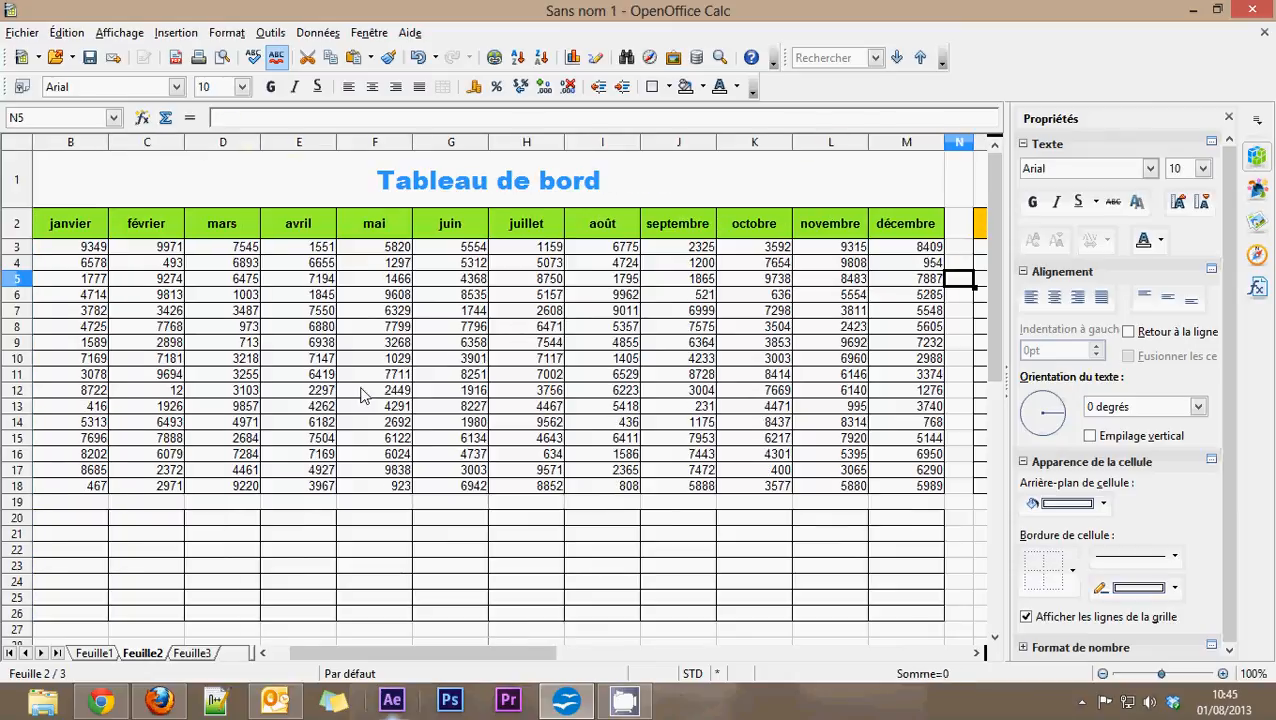
pyautogui.moveTo(434, 650); pyautogui.dragTo(383, 650)
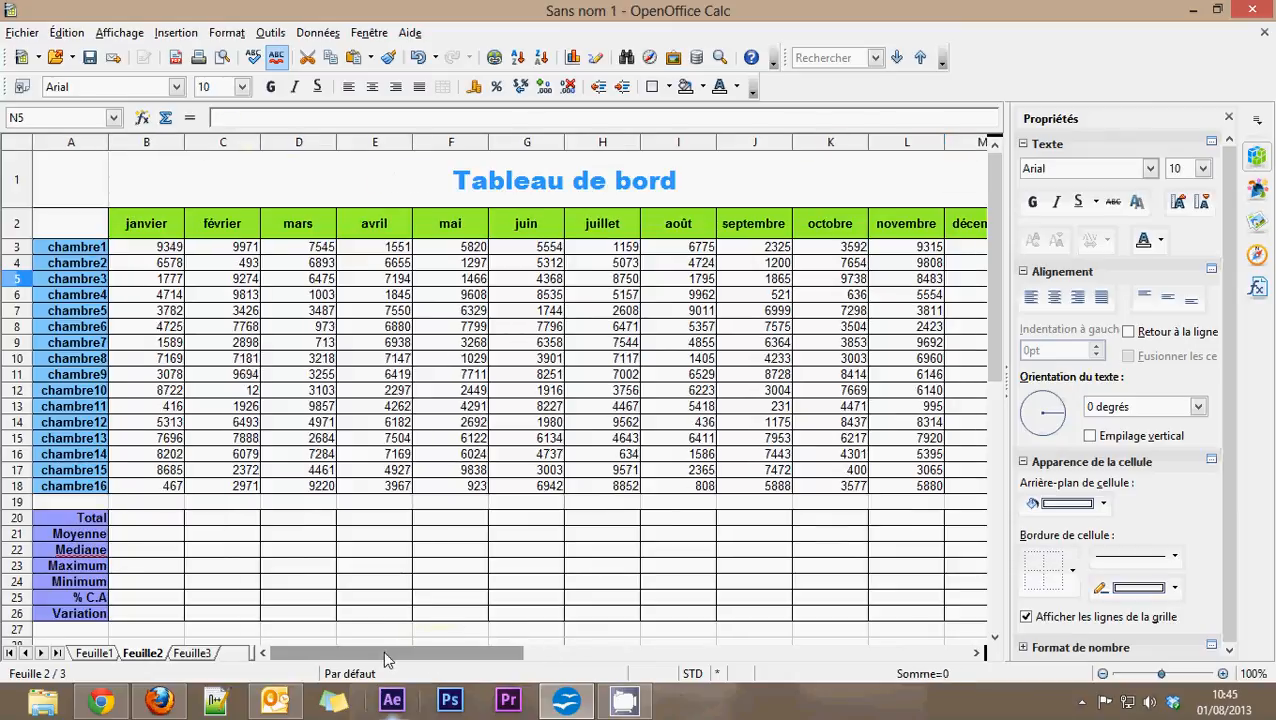